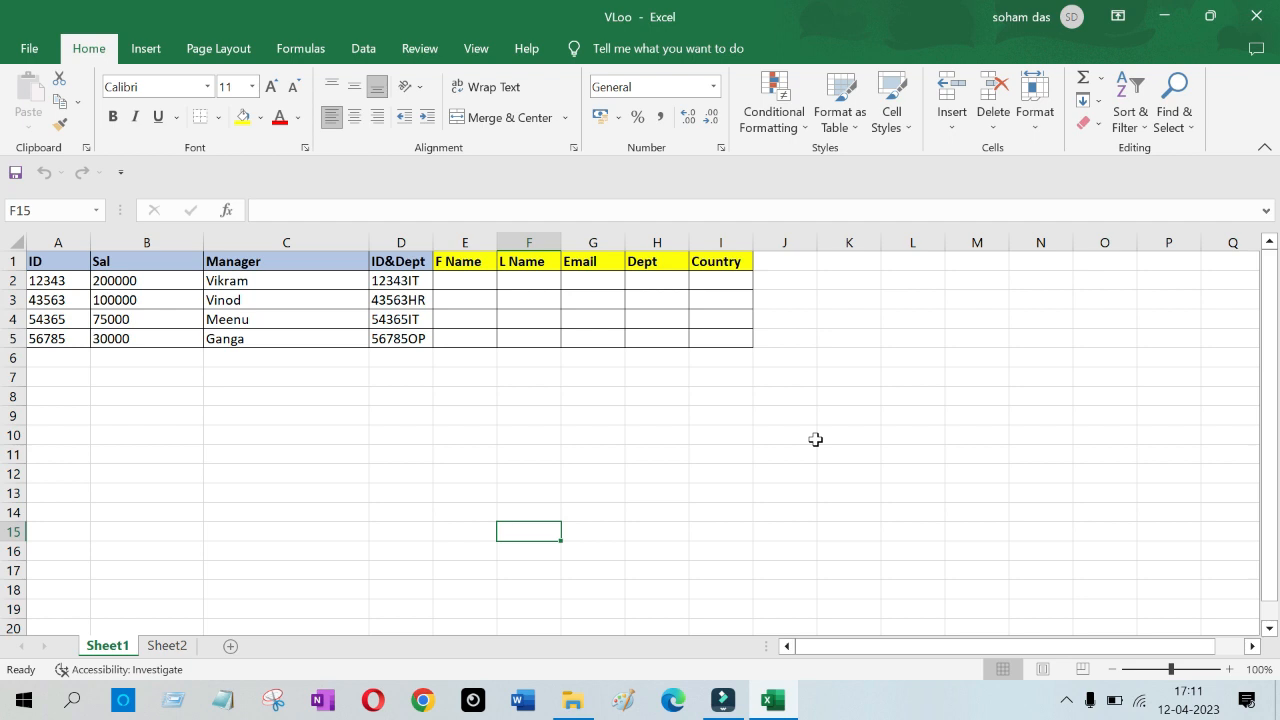
Step: Examine the Sheet1 table with its empty yellow-headed columns and the source table with its ID column on Sheet2
{"action": "left_click", "coordinate": [291, 454]}
{"action": "left_click", "coordinate": [373, 394]}
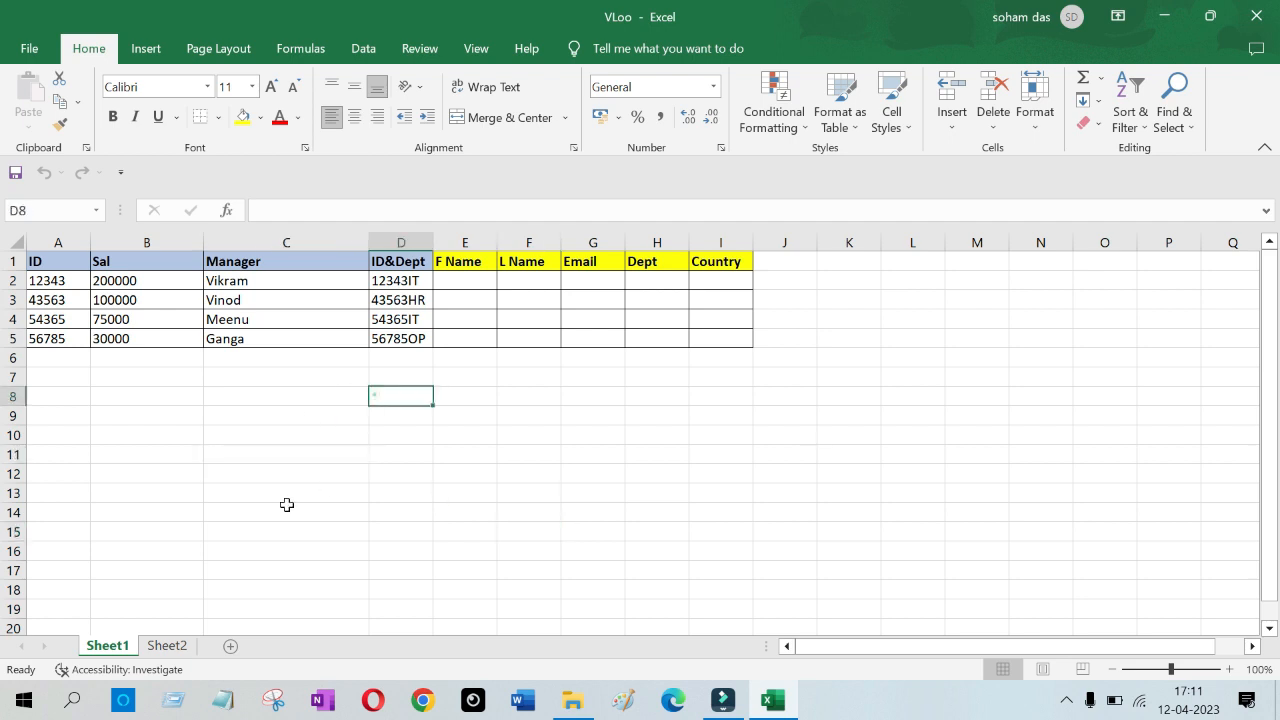
{"action": "left_click", "coordinate": [268, 549]}
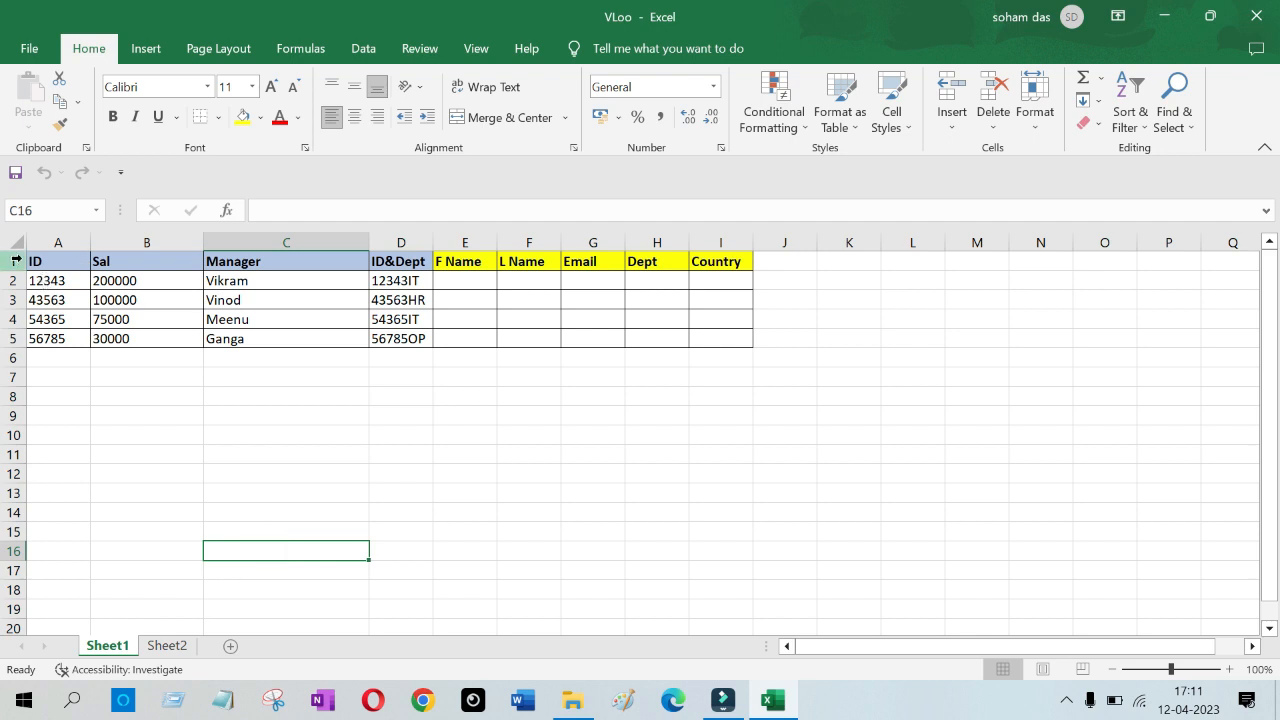
{"action": "left_click_drag", "start_coordinate": [48, 260], "coordinate": [737, 334]}
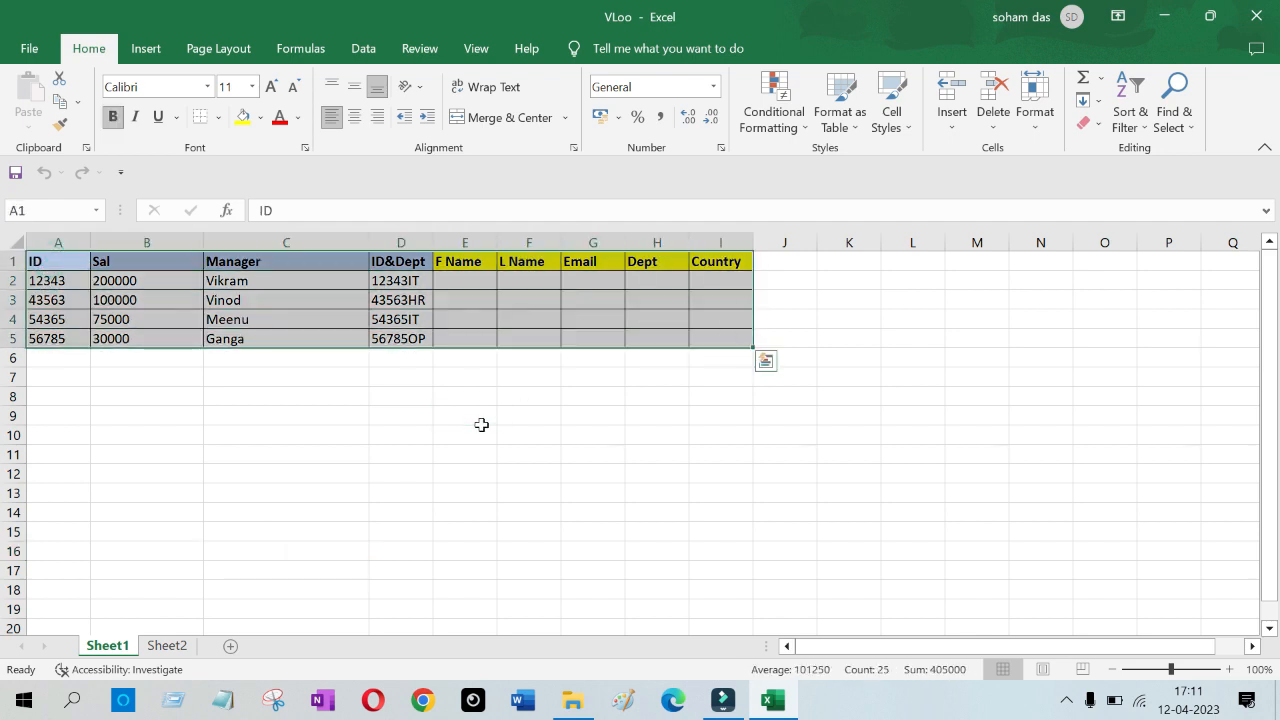
{"action": "left_click", "coordinate": [483, 421]}
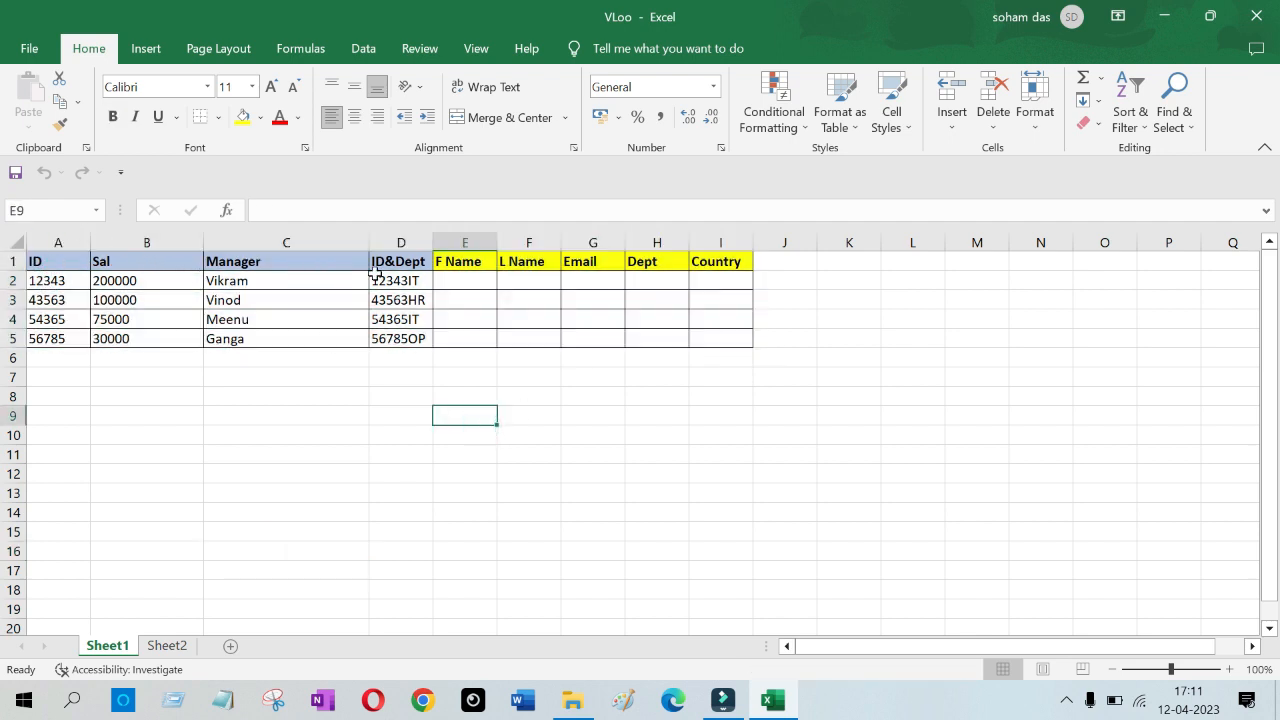
{"action": "left_click", "coordinate": [167, 645]}
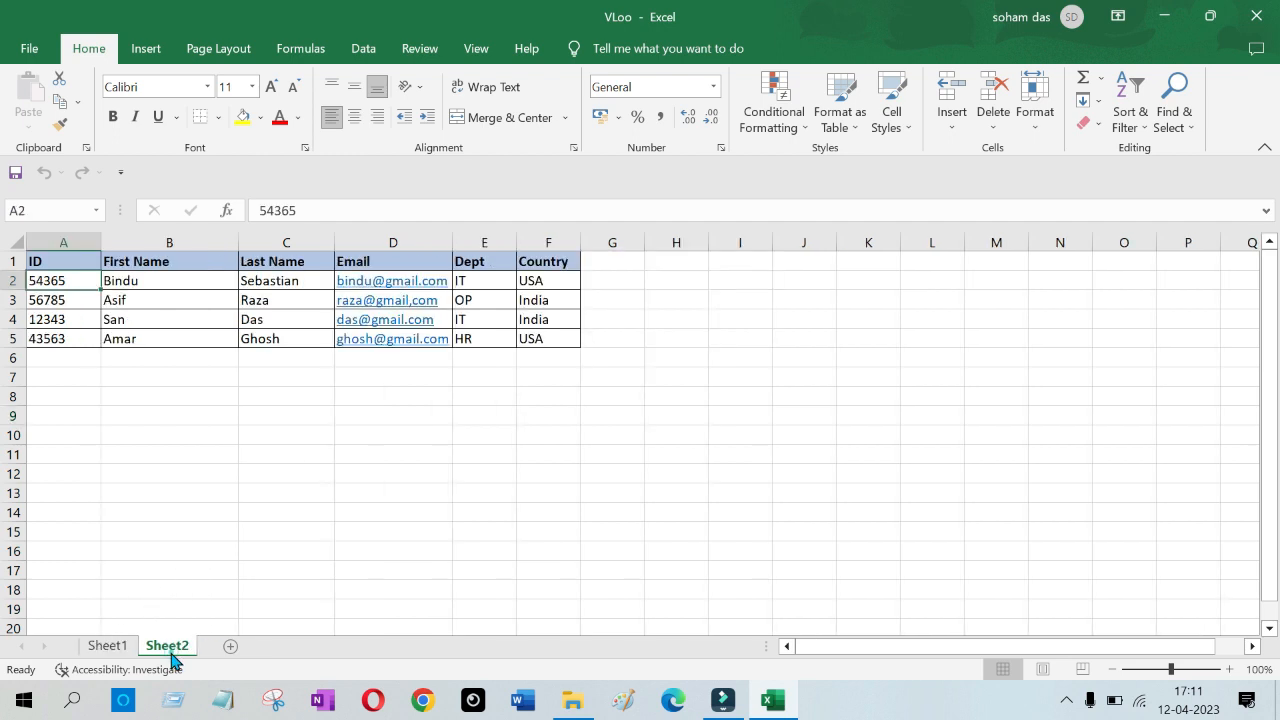
{"action": "left_click", "coordinate": [341, 477]}
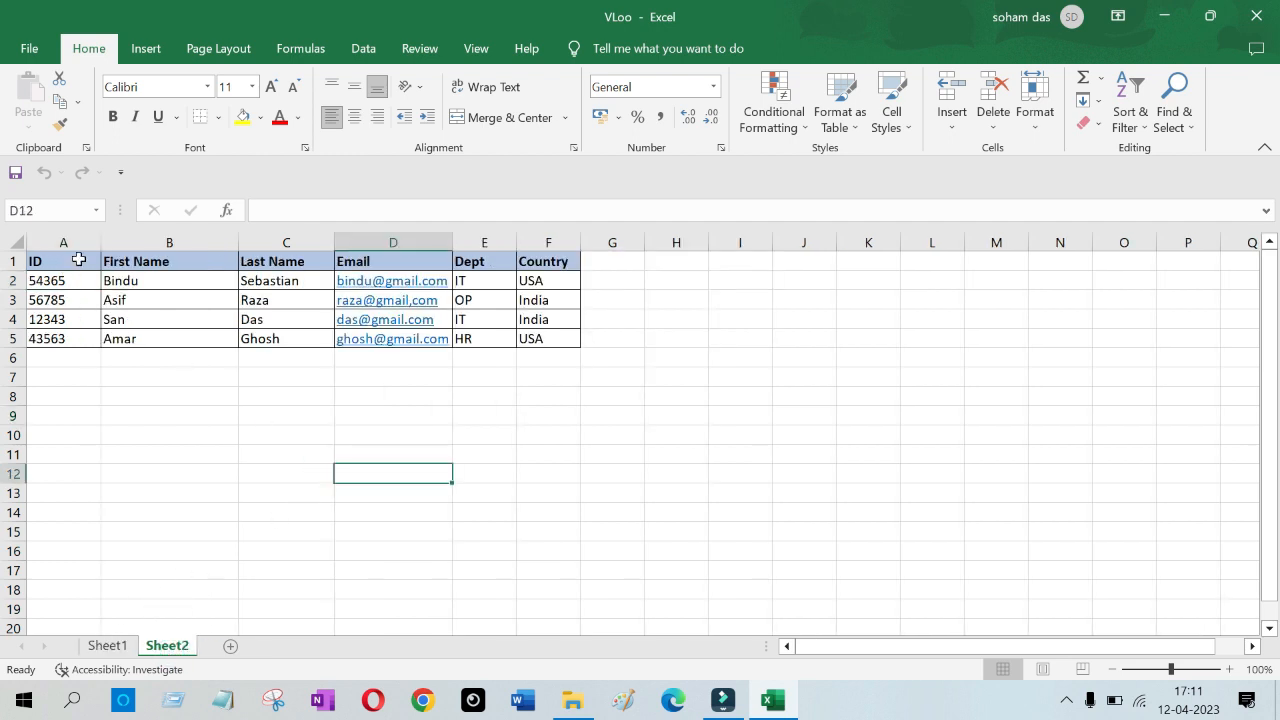
{"action": "left_click_drag", "start_coordinate": [72, 261], "coordinate": [556, 336]}
{"action": "left_click", "coordinate": [426, 434]}
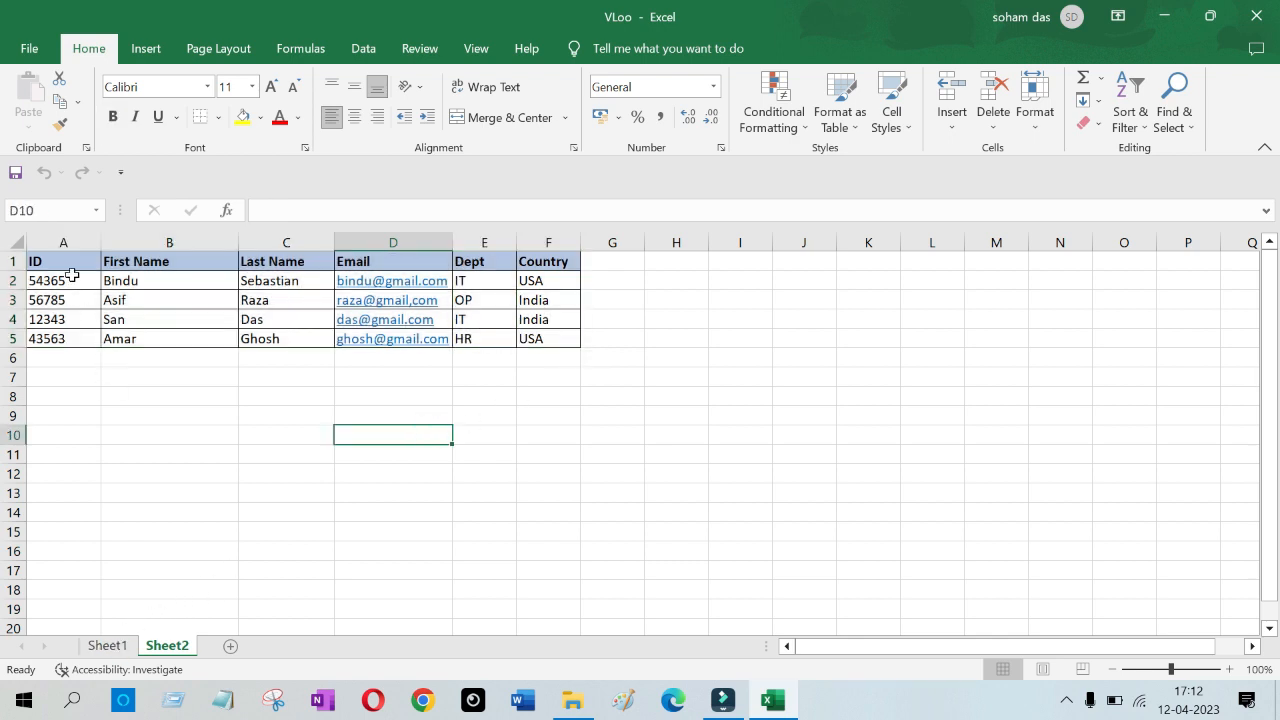
{"action": "left_click_drag", "start_coordinate": [74, 267], "coordinate": [77, 335]}
{"action": "left_click", "coordinate": [133, 436]}
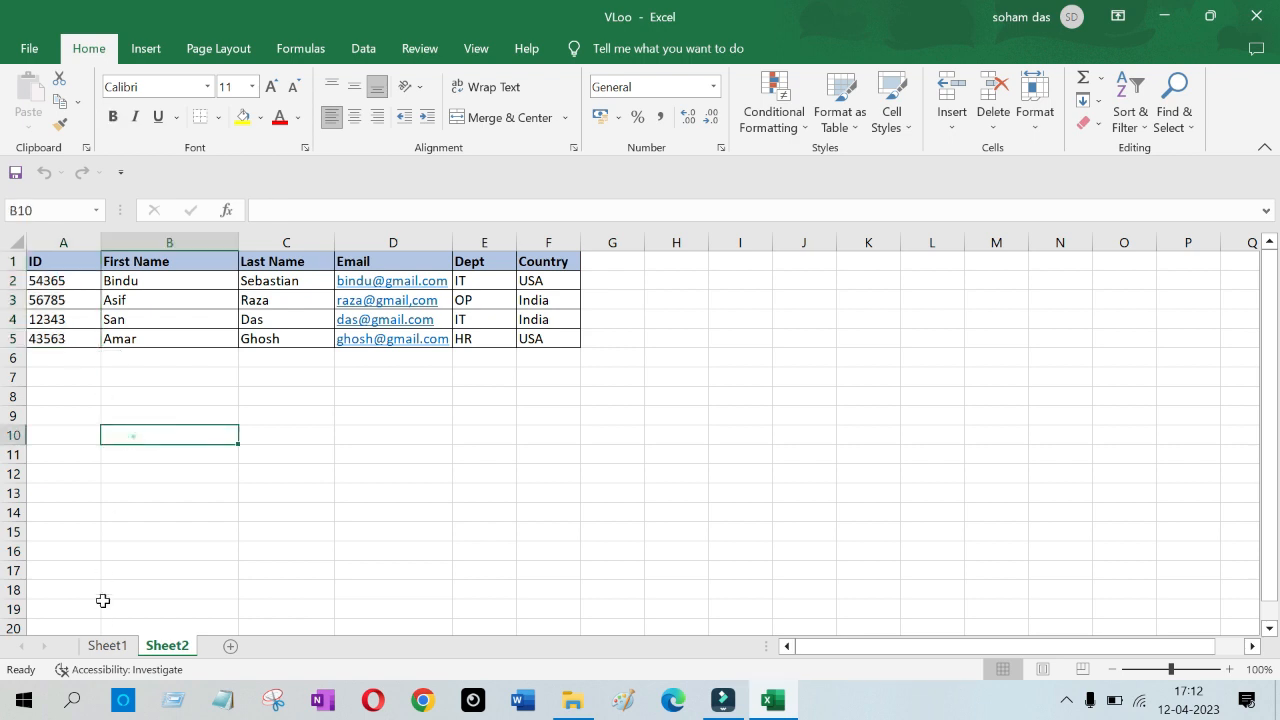
Step: Compare the ID column on Sheet1 with the ID column on Sheet2
{"action": "left_click", "coordinate": [108, 646]}
{"action": "left_click_drag", "start_coordinate": [60, 261], "coordinate": [46, 337]}
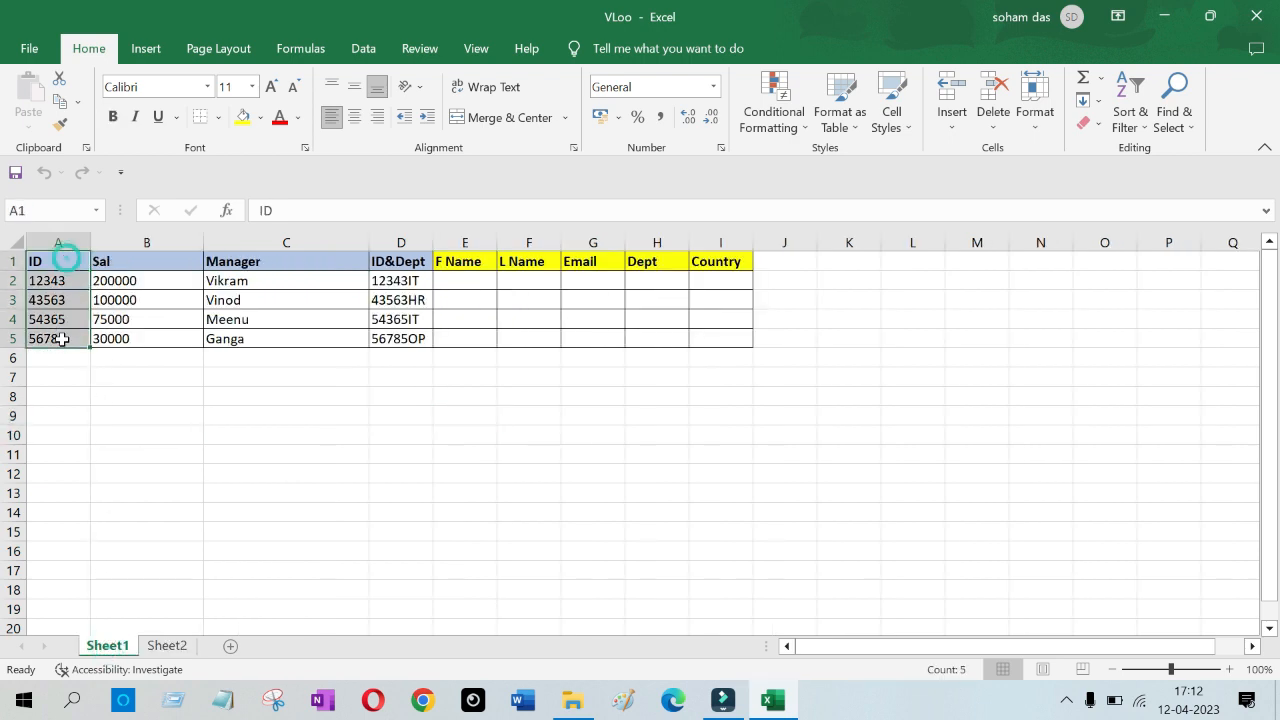
{"action": "left_click", "coordinate": [214, 421]}
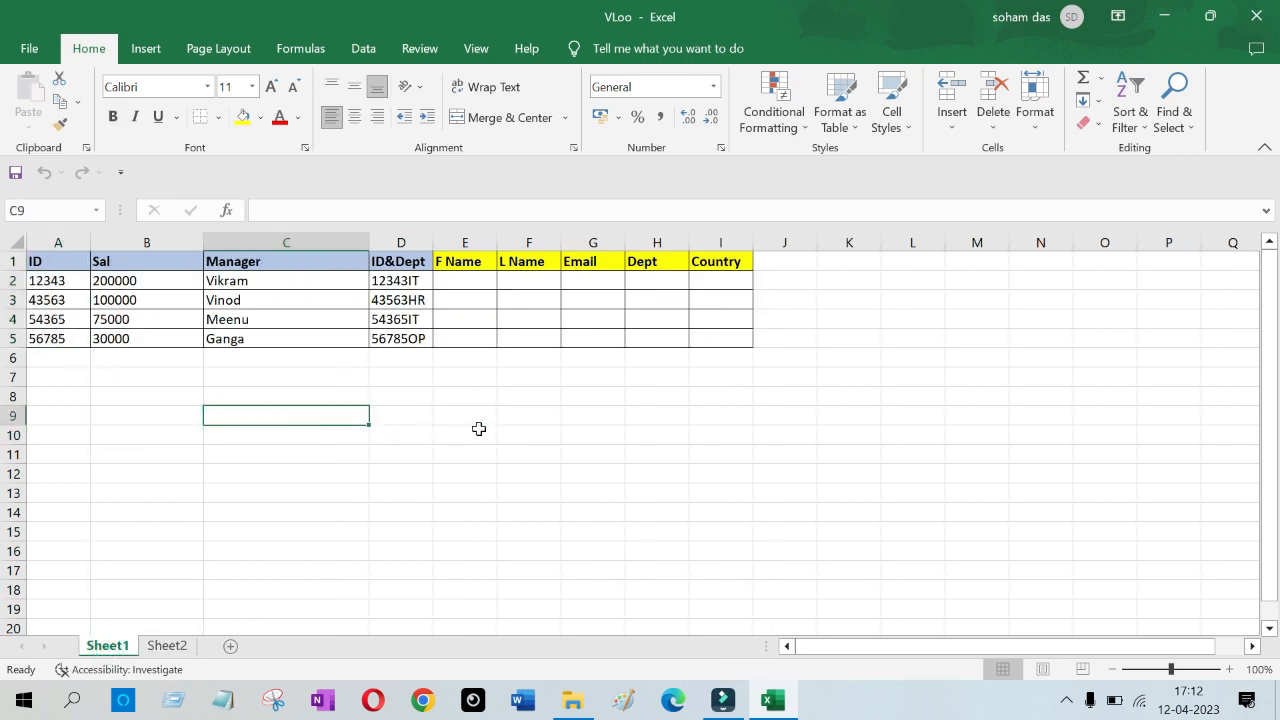
{"action": "key", "text": "Right"}
{"action": "key", "text": "Right"}
{"action": "key", "text": "Right"}
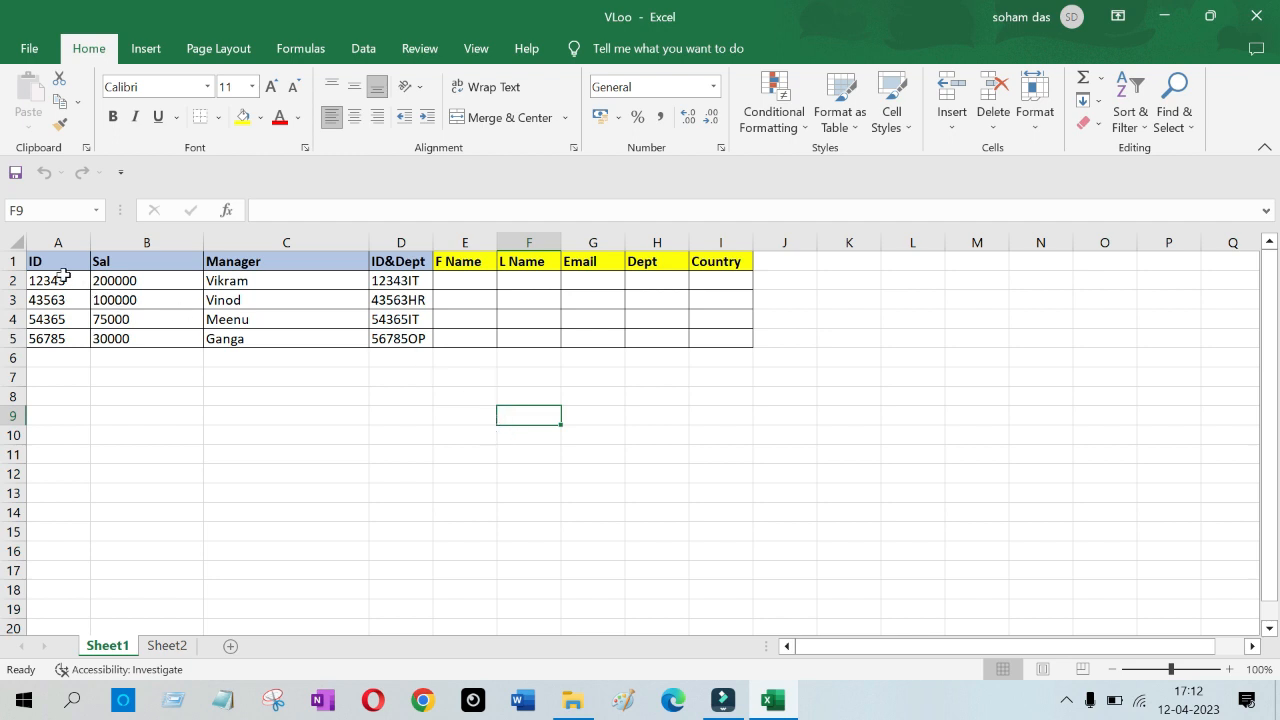
{"action": "left_click_drag", "start_coordinate": [63, 275], "coordinate": [60, 338]}
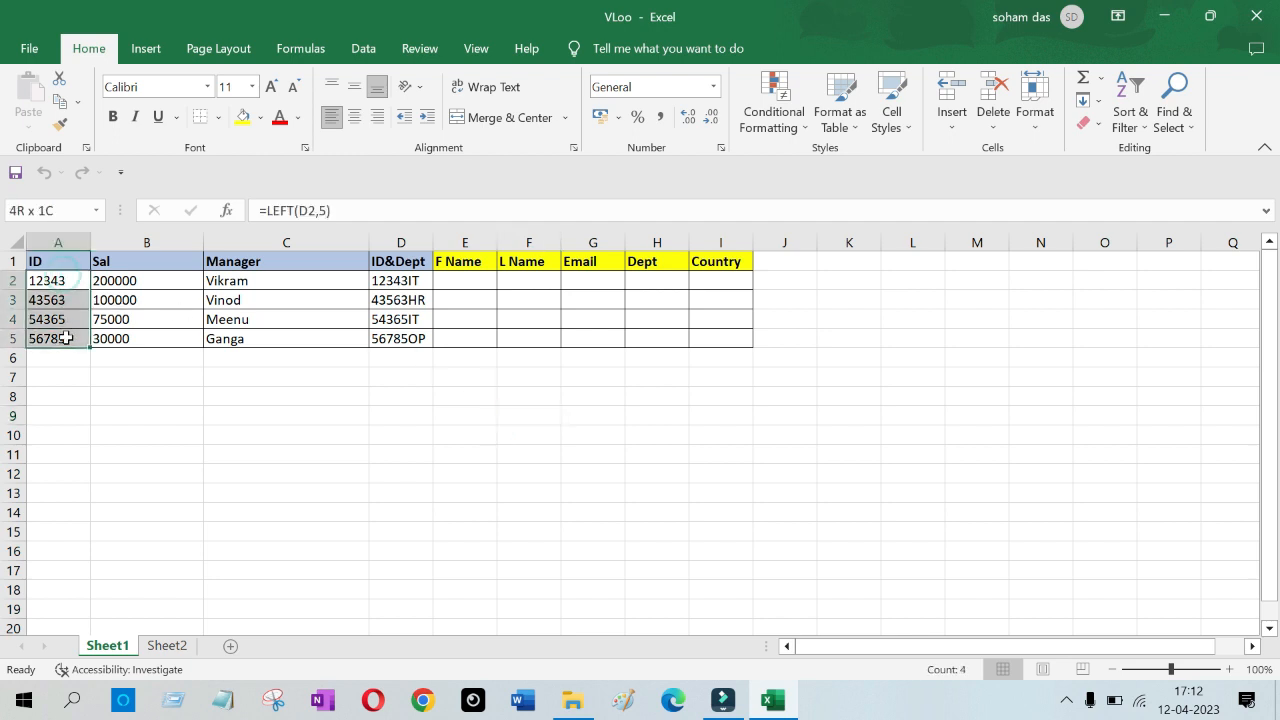
{"action": "left_click", "coordinate": [168, 652]}
{"action": "left_click", "coordinate": [63, 281]}
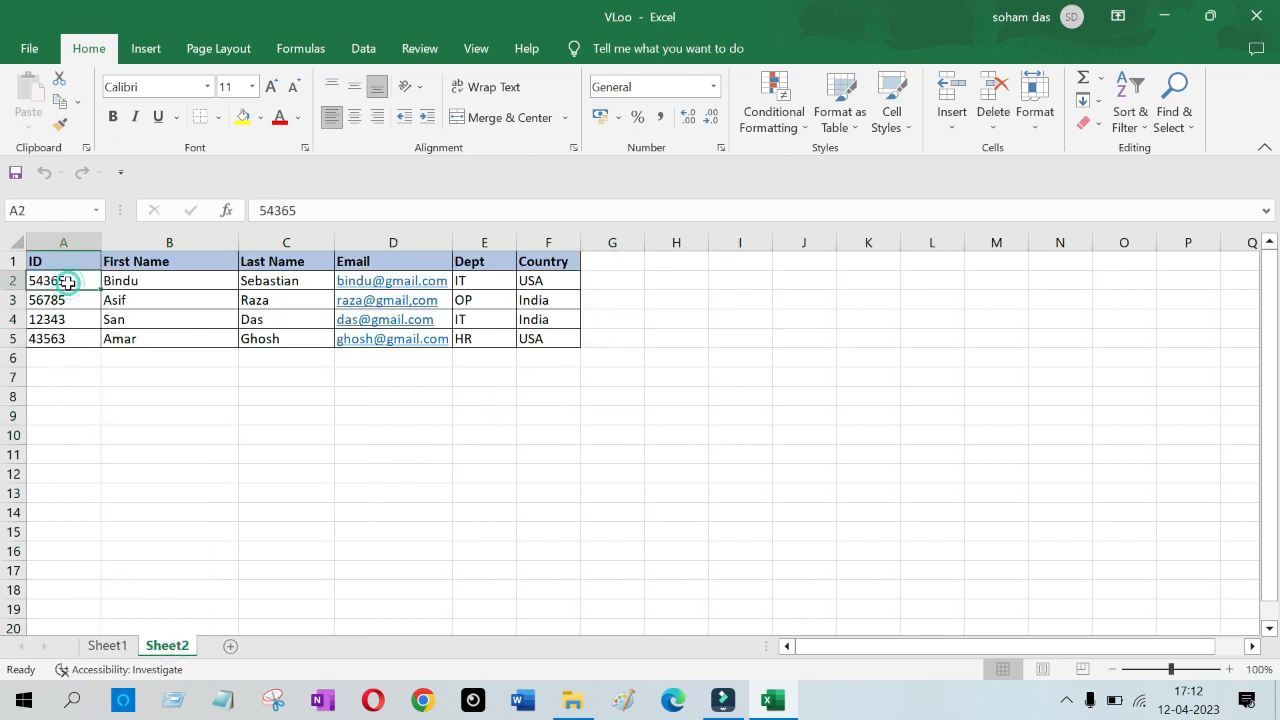
{"action": "left_click", "coordinate": [151, 413]}
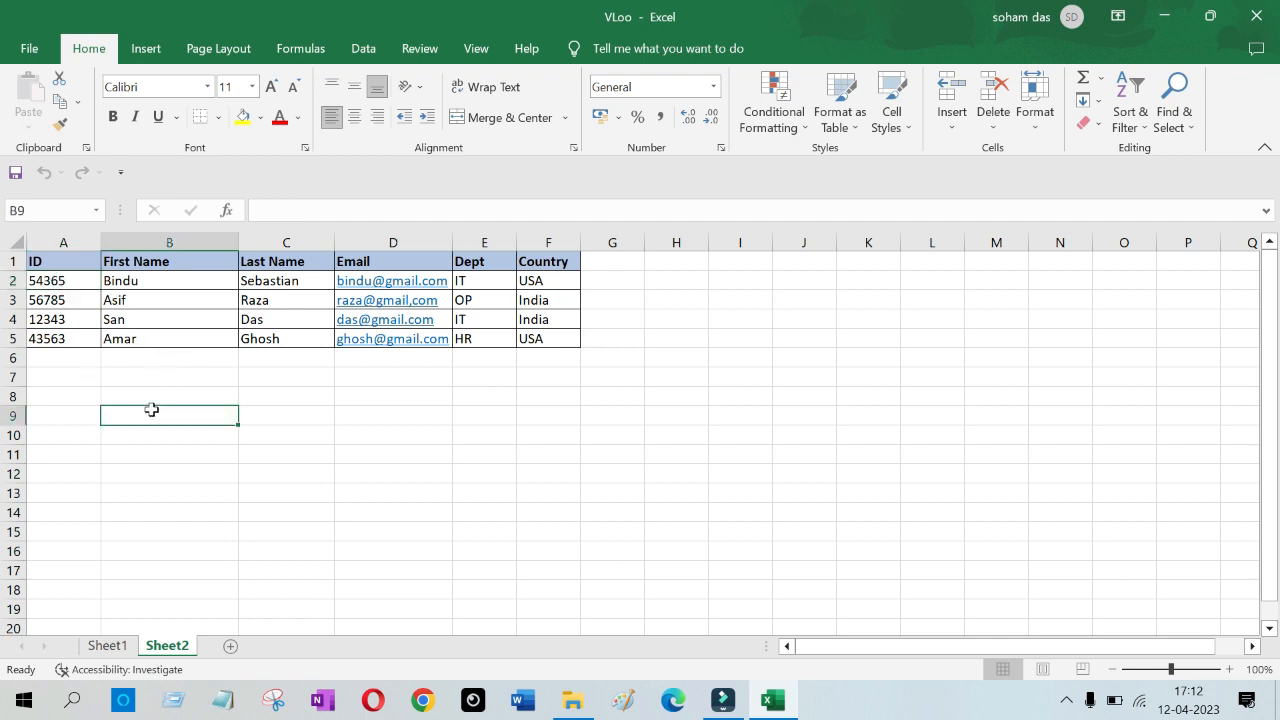
Step: Trace the ID in Sheet1 cell A2 to its record in row 4 of Sheet2 and examine the fields for the empty columns
{"action": "left_click", "coordinate": [60, 319]}
{"action": "left_click_drag", "start_coordinate": [96, 319], "coordinate": [541, 320]}
{"action": "left_click", "coordinate": [124, 650]}
{"action": "left_click_drag", "start_coordinate": [466, 300], "coordinate": [706, 302]}
{"action": "left_click", "coordinate": [605, 457]}
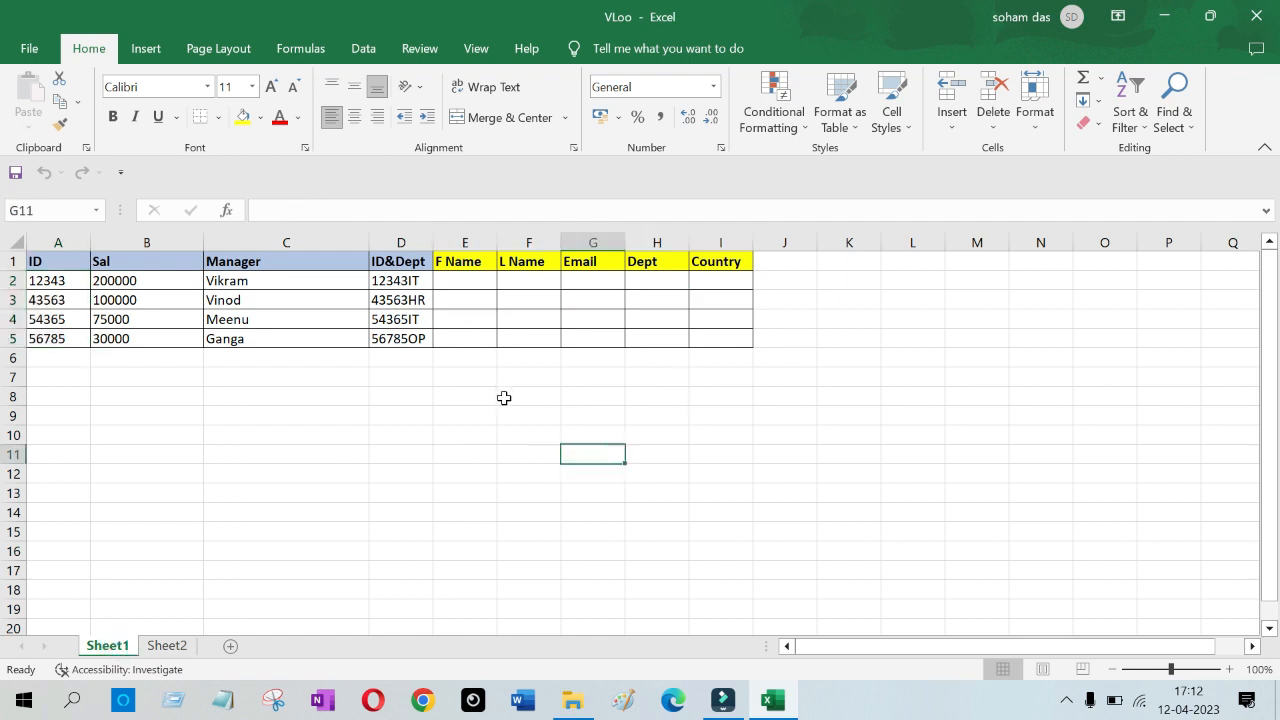
{"action": "left_click", "coordinate": [468, 493]}
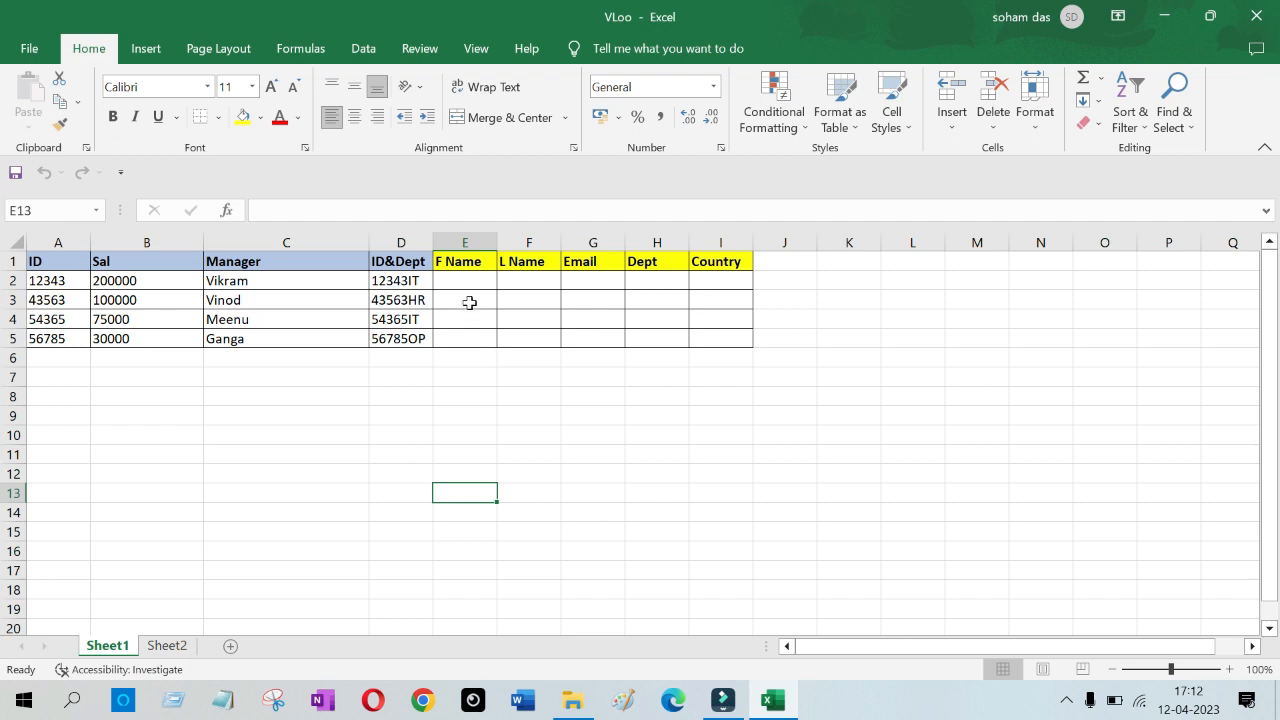
{"action": "left_click", "coordinate": [52, 284]}
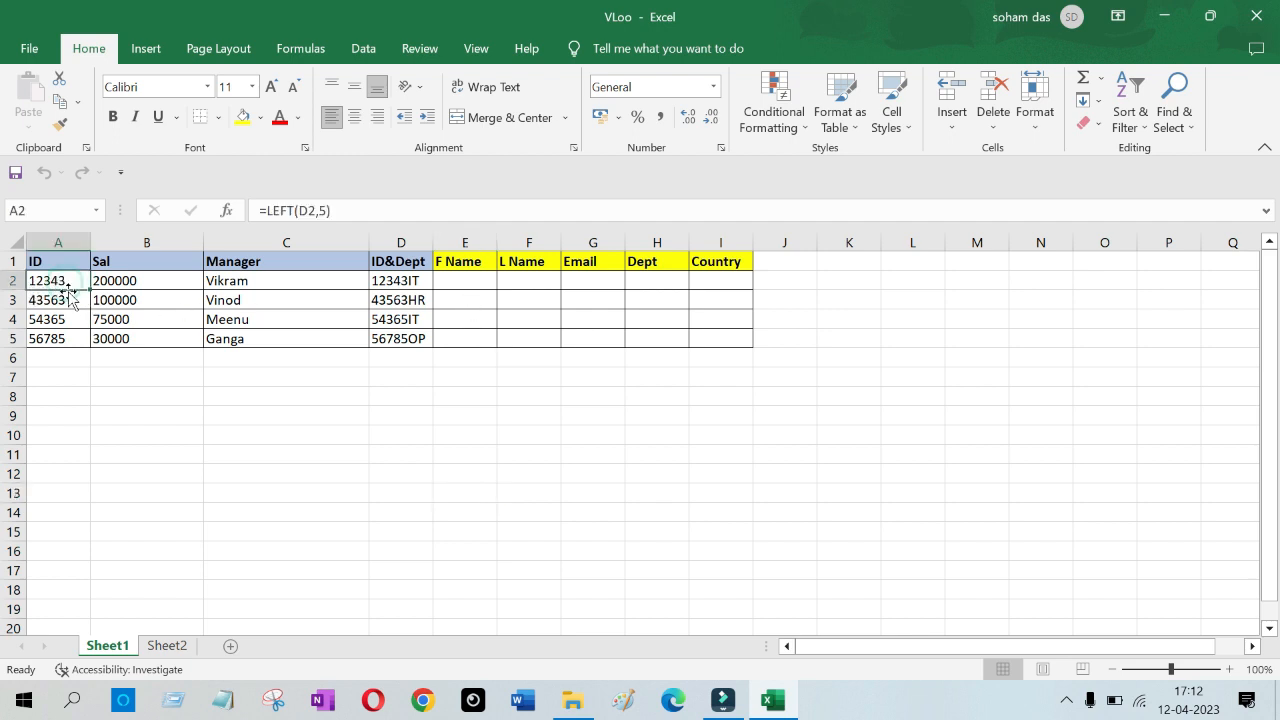
{"action": "left_click", "coordinate": [166, 645]}
{"action": "left_click", "coordinate": [104, 418]}
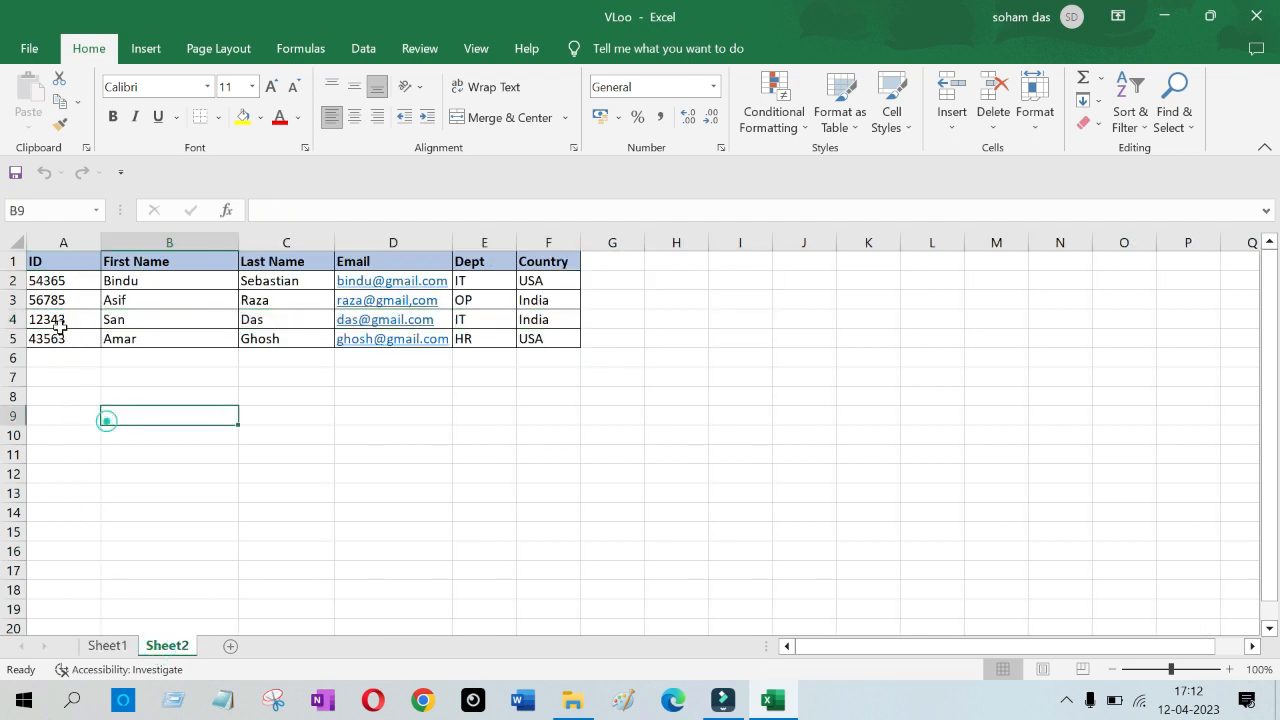
{"action": "left_click", "coordinate": [60, 320]}
{"action": "left_click", "coordinate": [145, 322]}
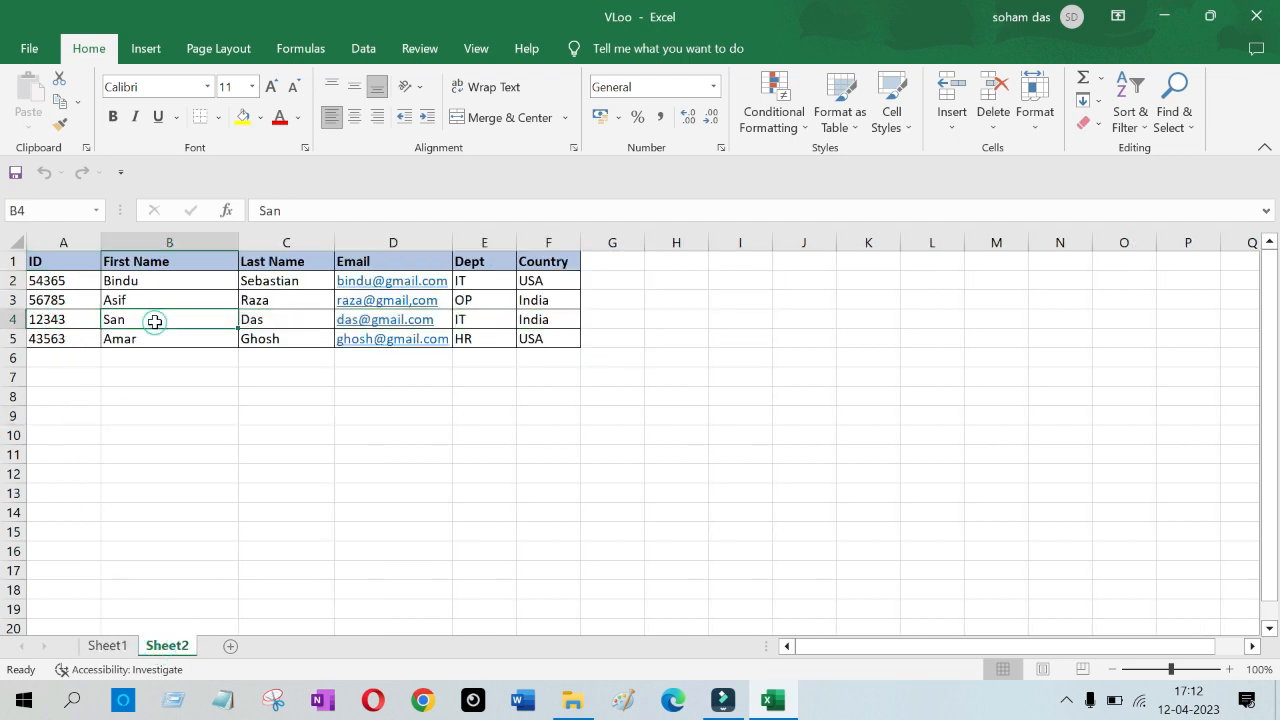
{"action": "left_click", "coordinate": [274, 324]}
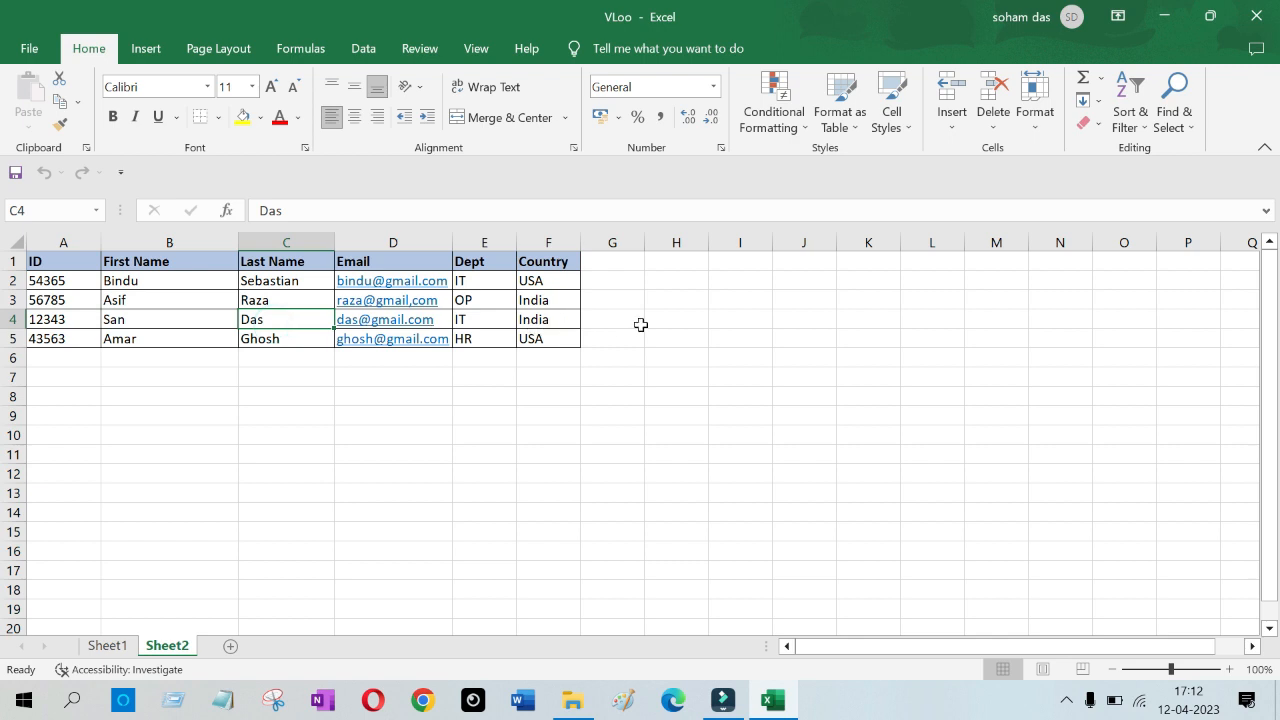
{"action": "left_click", "coordinate": [52, 325]}
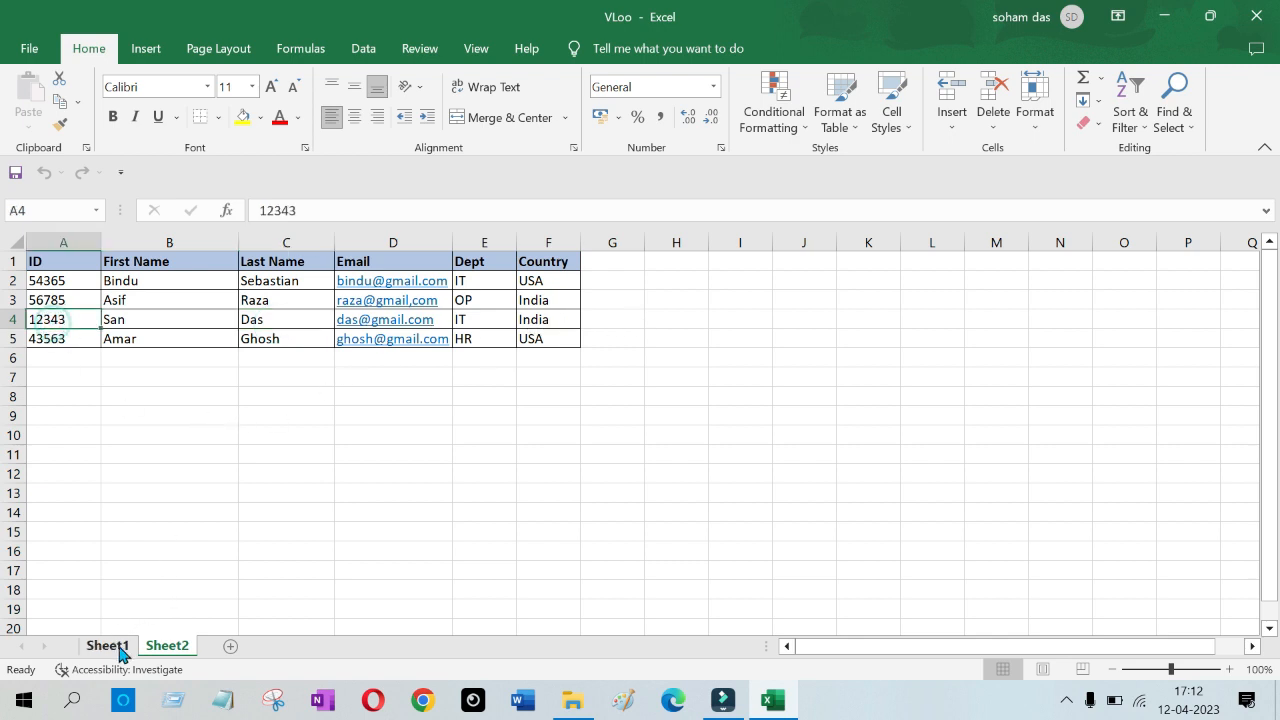
Step: Begin a VLOOKUP formula in the F Name cell E2 on Sheet1 with A2 as the lookup value
{"action": "left_click", "coordinate": [107, 645]}
{"action": "left_click", "coordinate": [476, 286]}
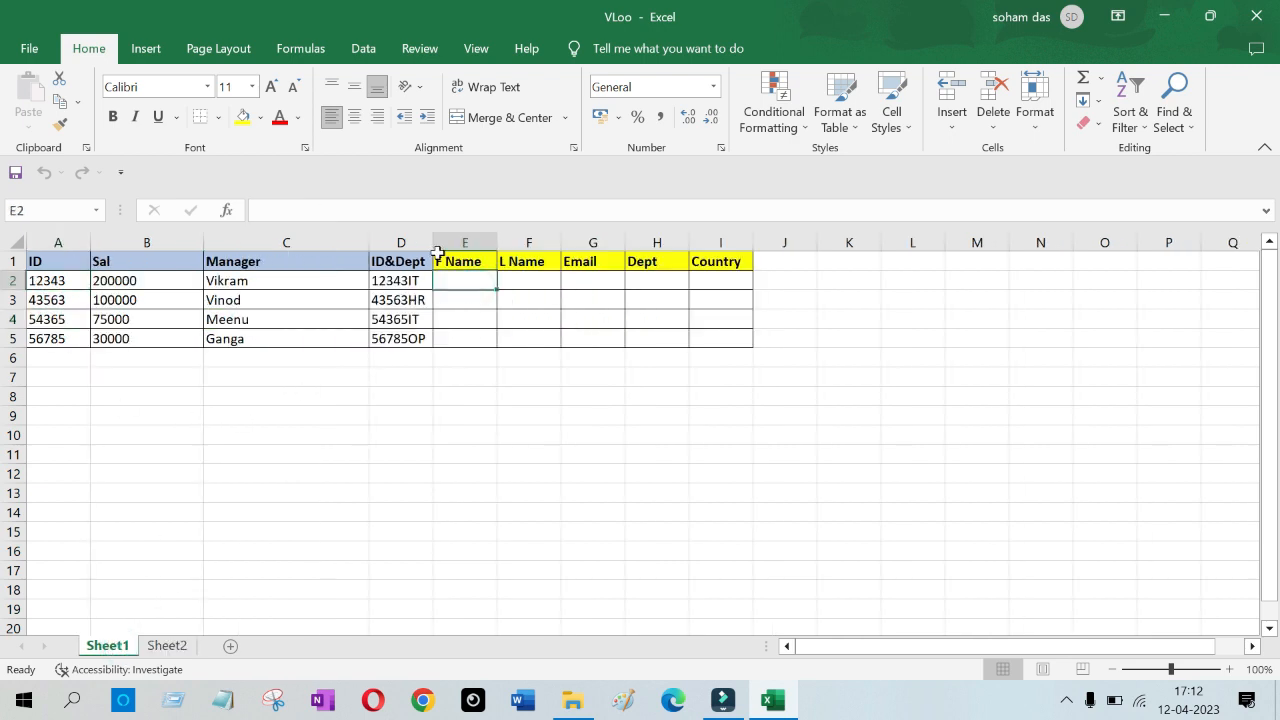
{"action": "type", "text": "=vlook"}
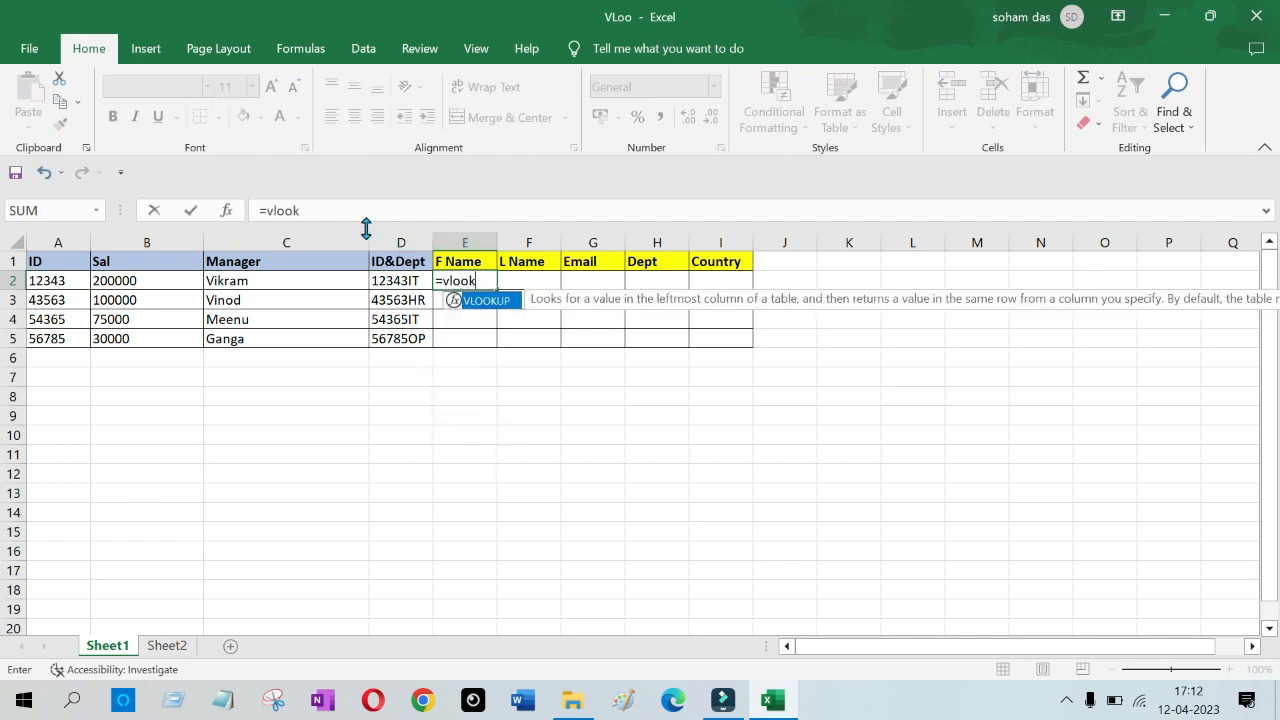
{"action": "type", "text": "up("}
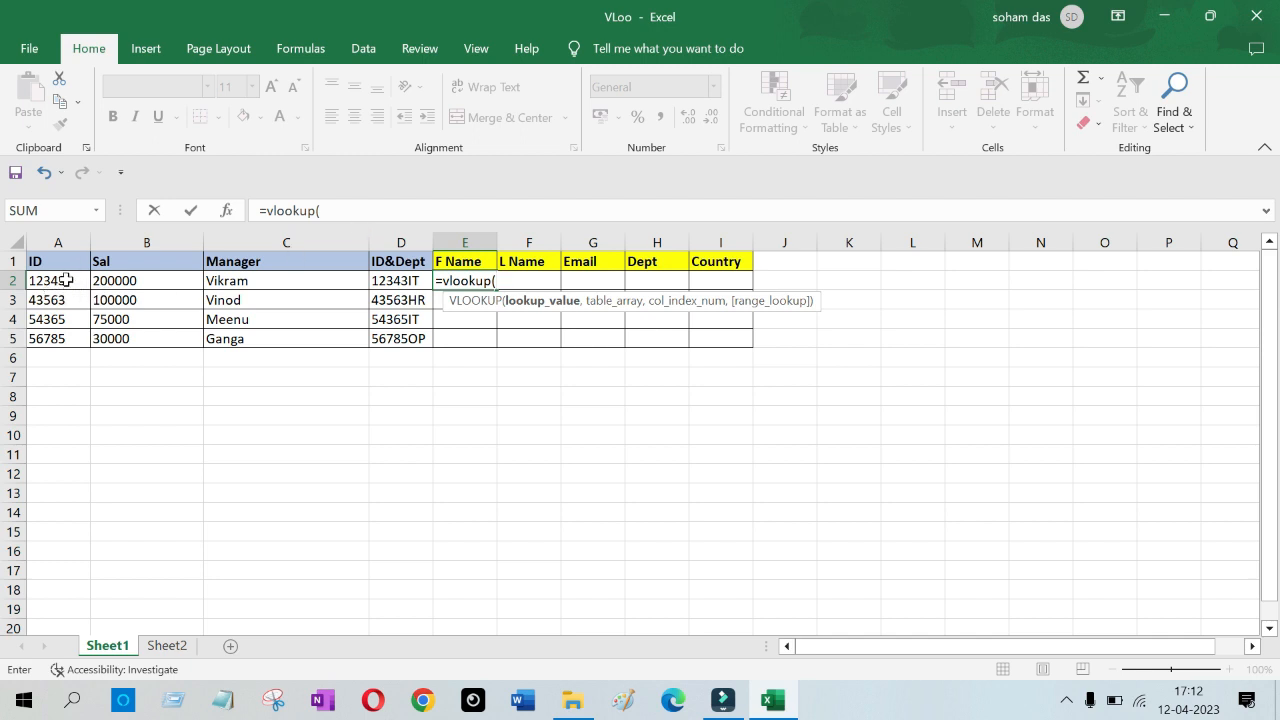
{"action": "left_click", "coordinate": [65, 280]}
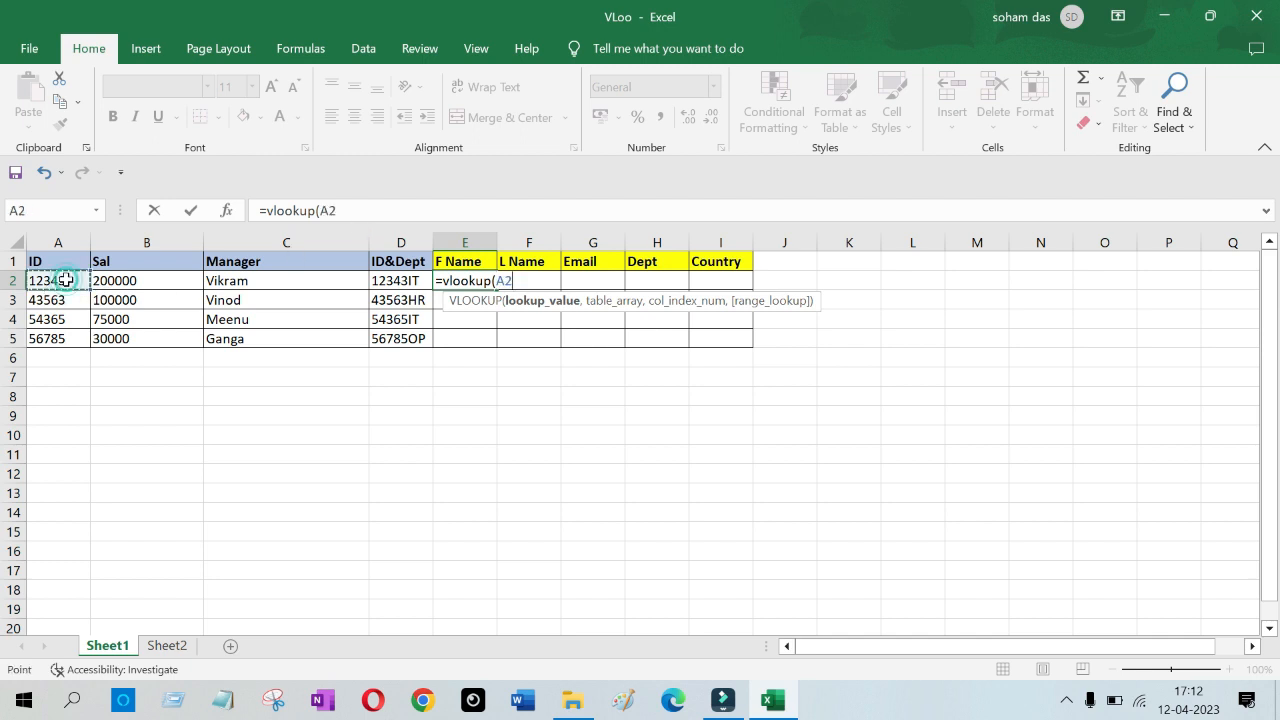
{"action": "left_click", "coordinate": [345, 213]}
{"action": "type", "text": ","}
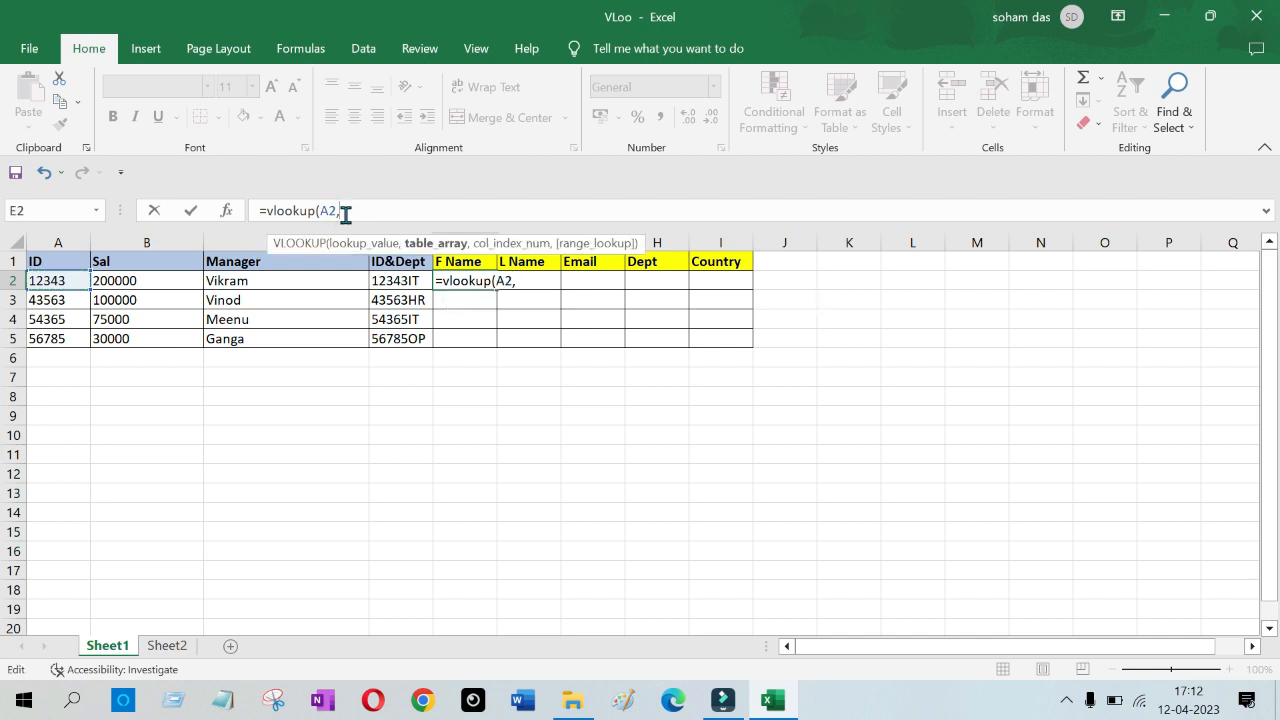
Step: Complete the E2 VLOOKUP with table array Sheet2!A1:F5, column index 2 and FALSE for an exact match
{"action": "left_click", "coordinate": [167, 645]}
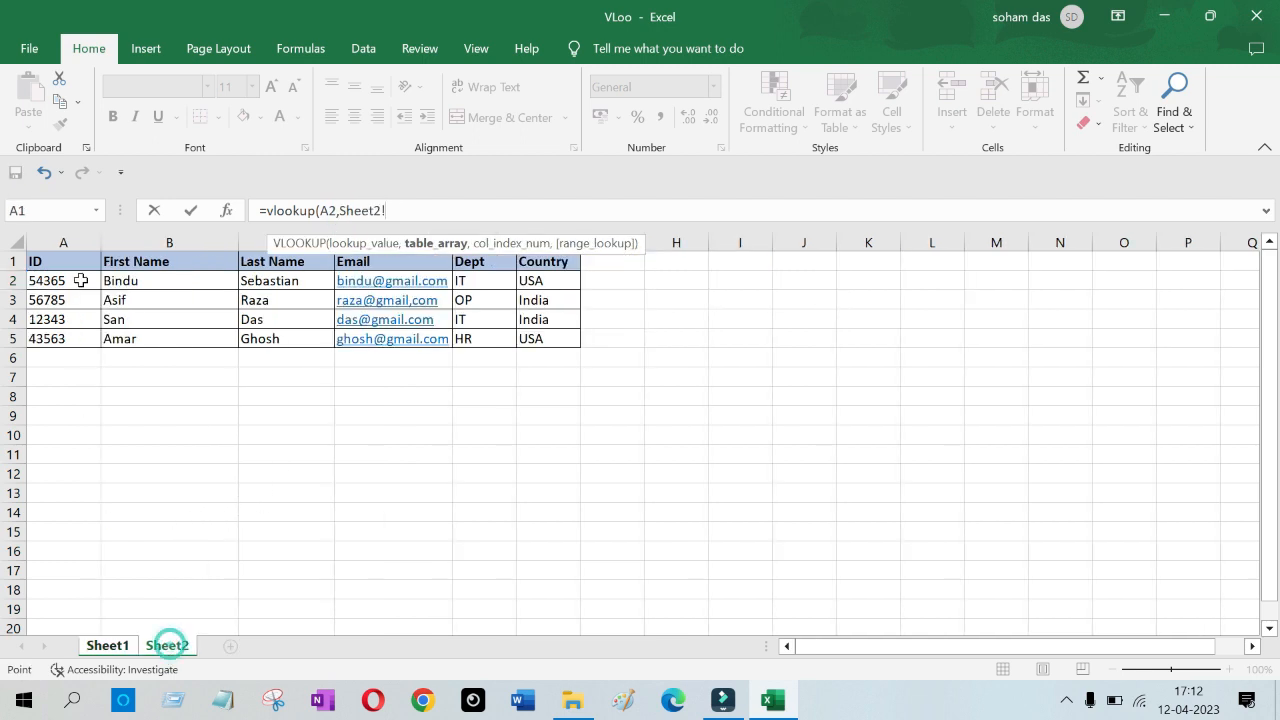
{"action": "left_click_drag", "start_coordinate": [55, 259], "coordinate": [570, 343]}
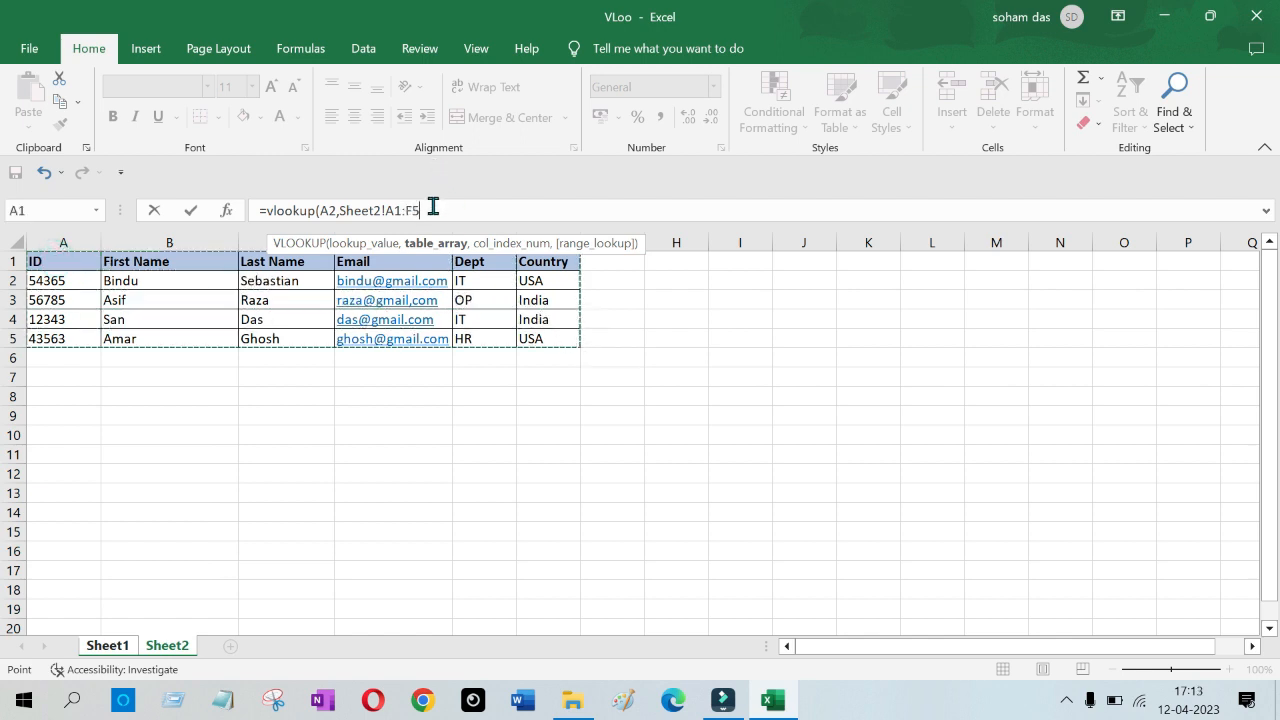
{"action": "type", "text": ",2"}
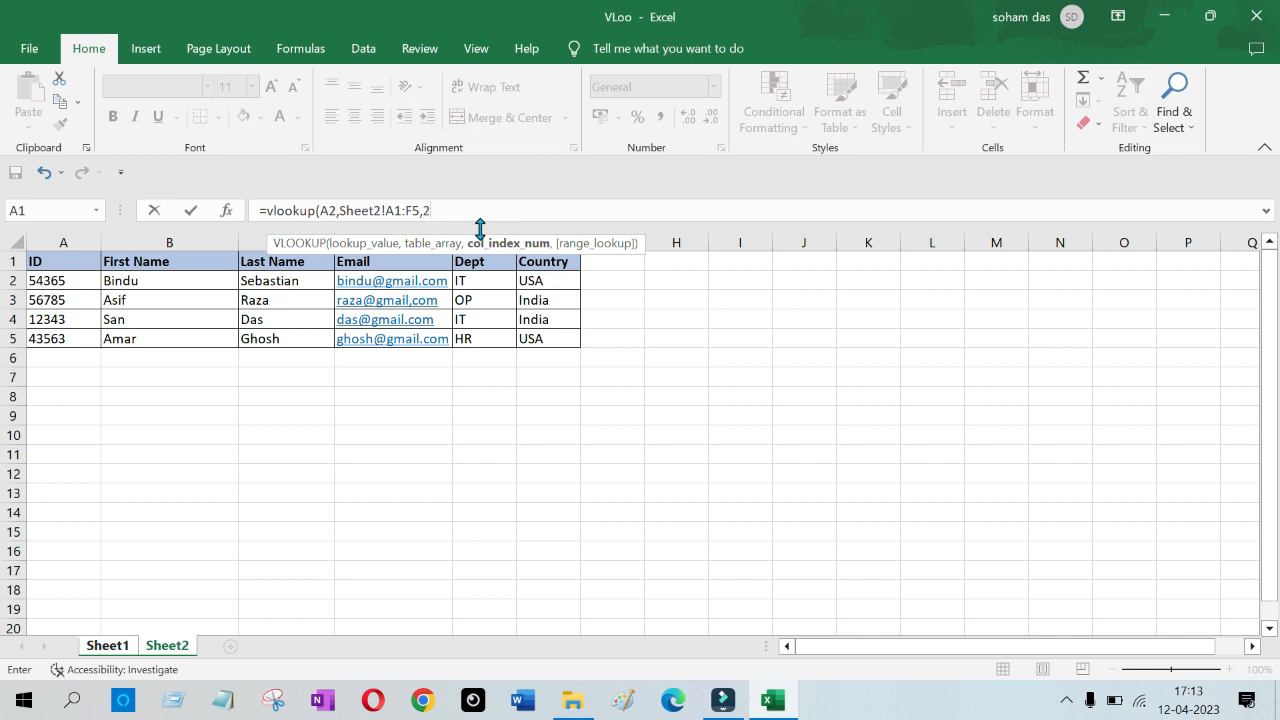
{"action": "type", "text": ",False"}
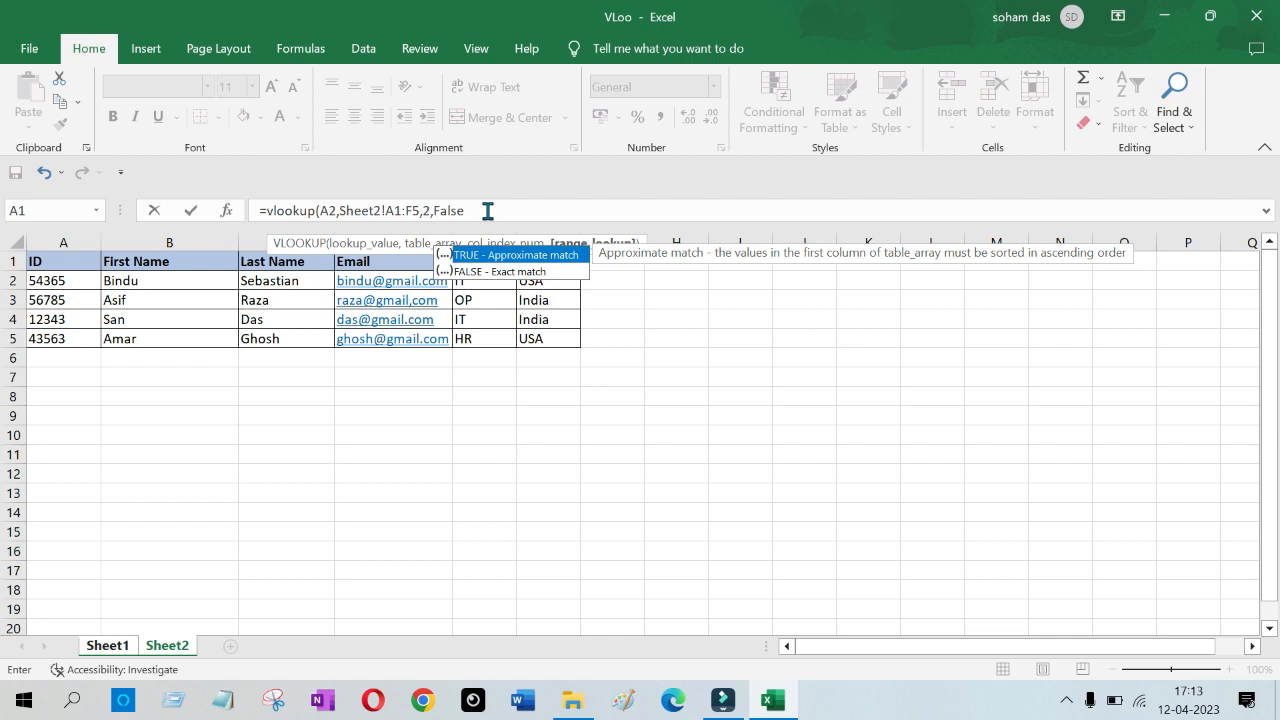
{"action": "type", "text": ")"}
{"action": "key", "text": "Return"}
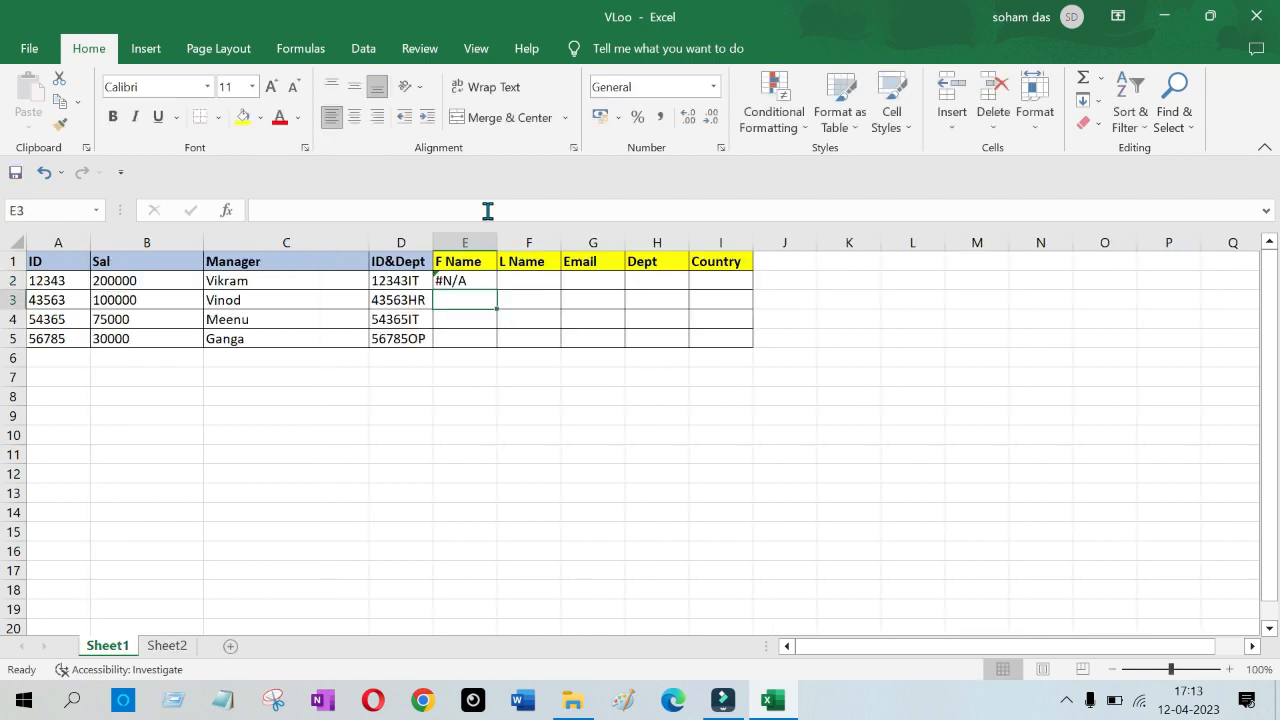
Step: Examine the E2 formula on Sheet1 and its arguments against the matching First Name record in row 4 of Sheet2
{"action": "left_click", "coordinate": [484, 416]}
{"action": "left_click", "coordinate": [460, 280]}
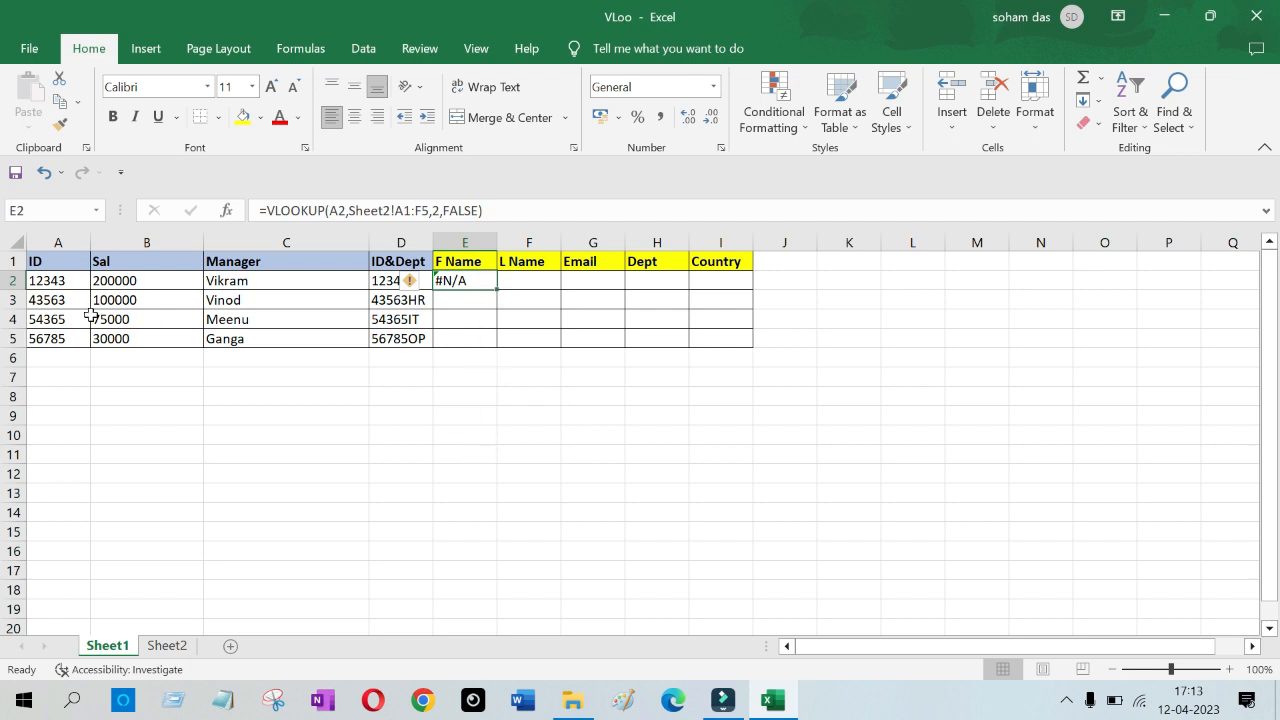
{"action": "left_click", "coordinate": [167, 645]}
{"action": "left_click", "coordinate": [130, 319]}
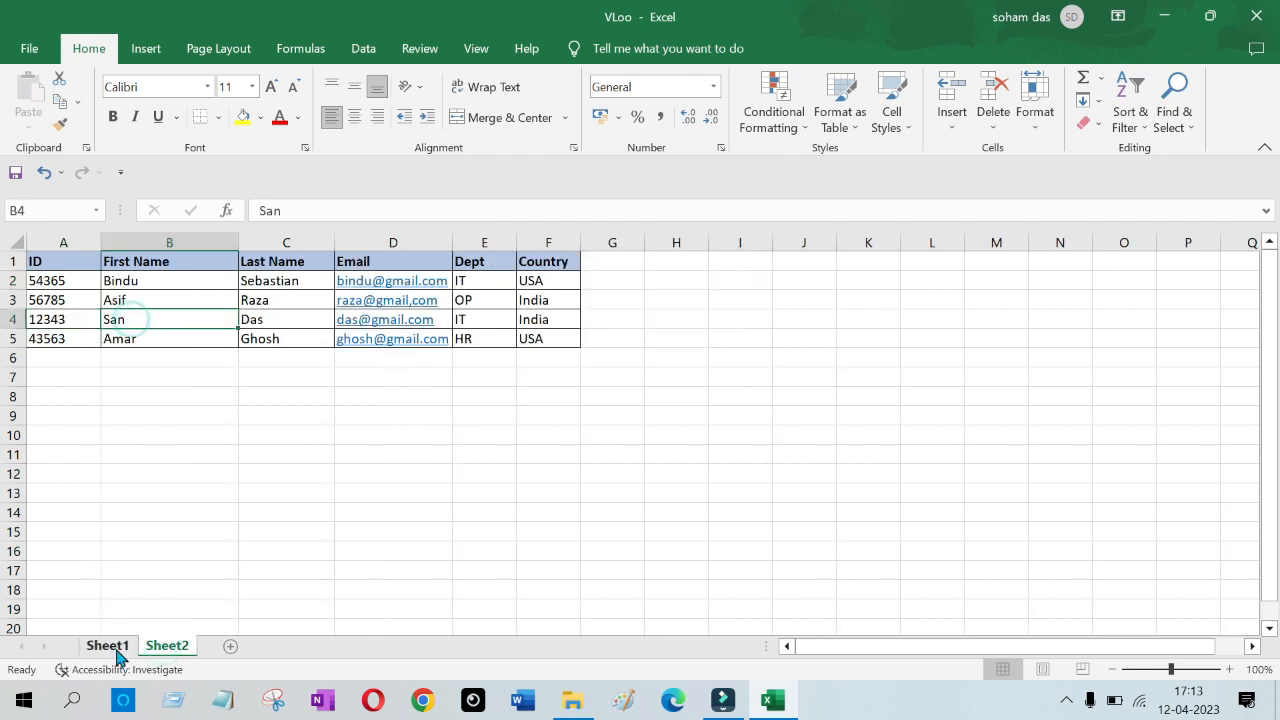
{"action": "left_click", "coordinate": [116, 649]}
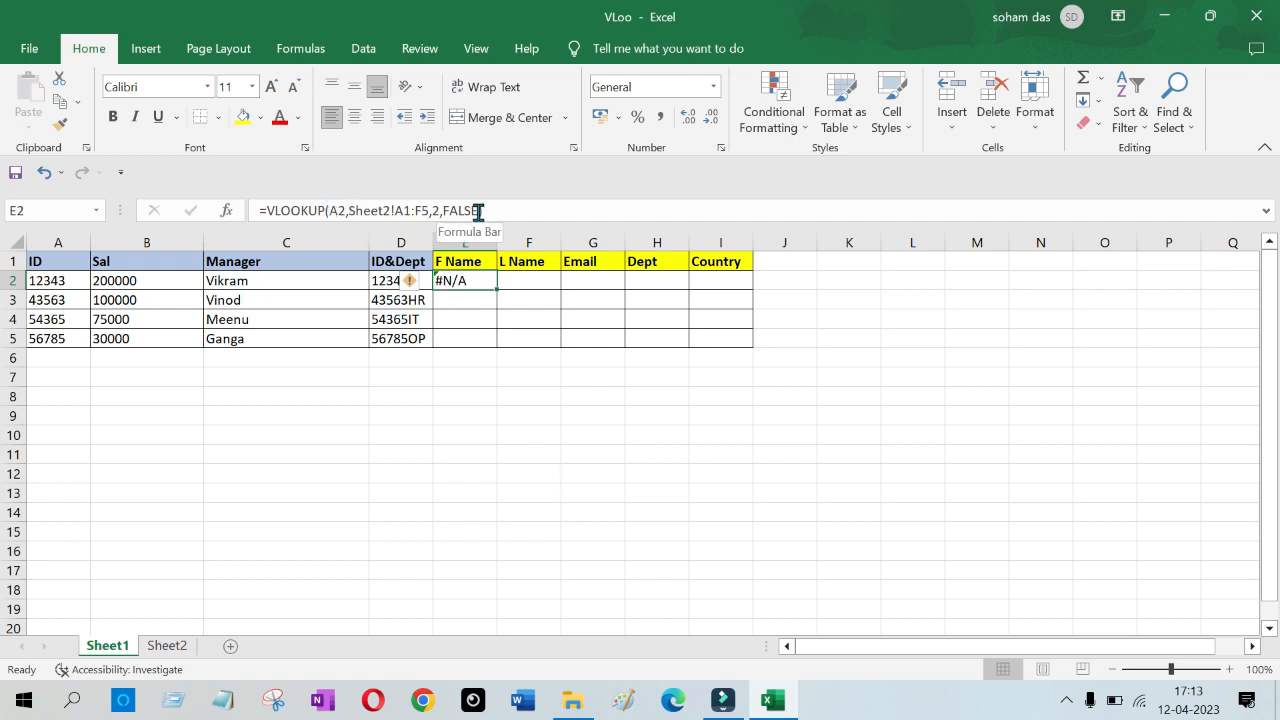
{"action": "left_click_drag", "start_coordinate": [479, 211], "coordinate": [330, 211]}
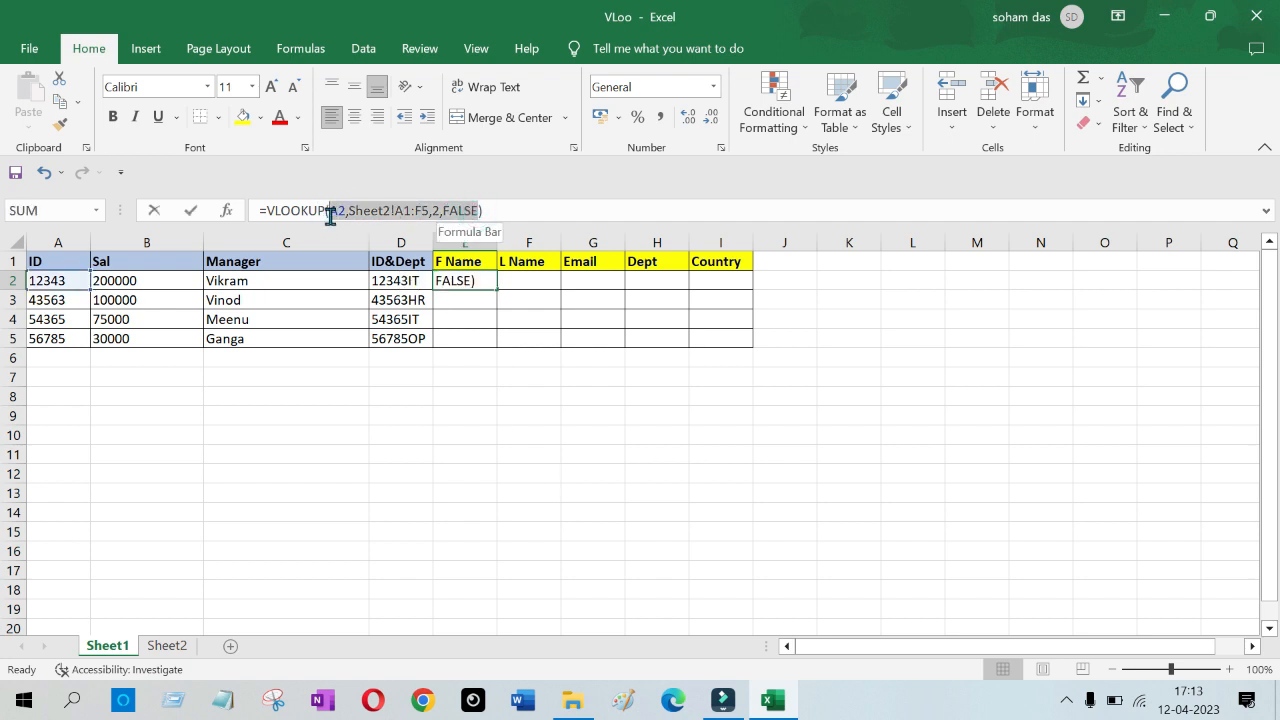
{"action": "left_click", "coordinate": [464, 472]}
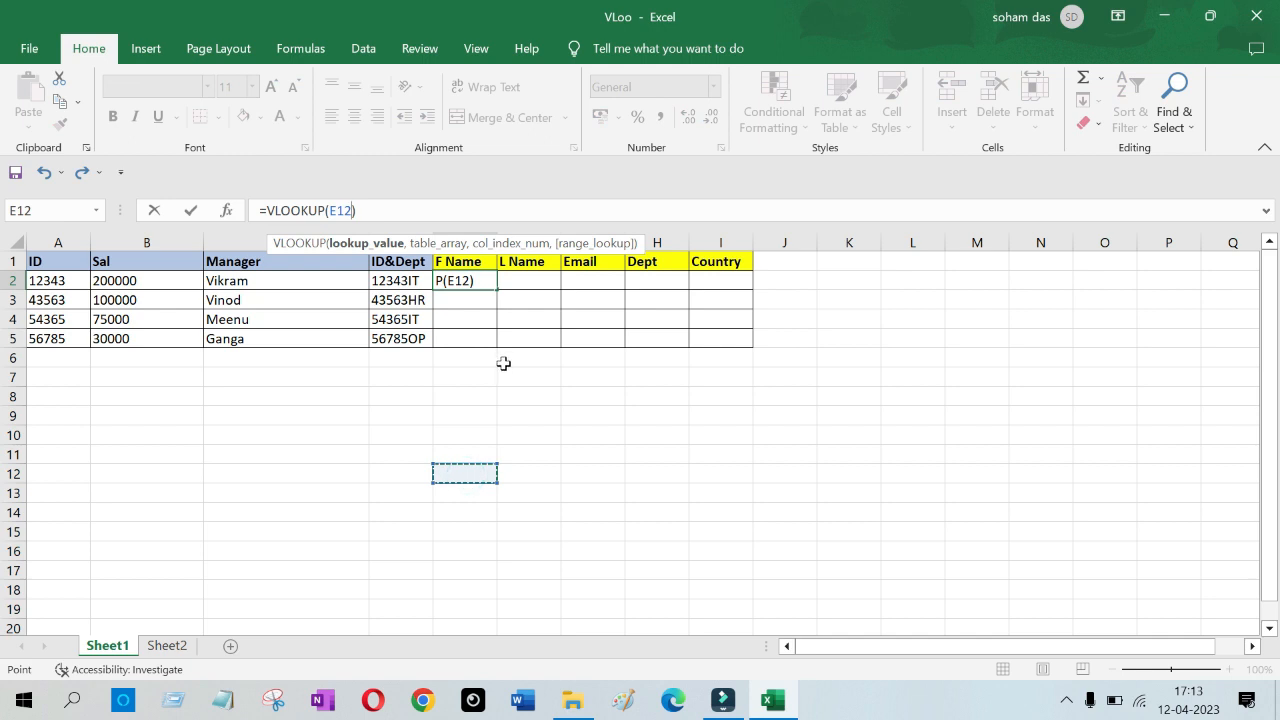
{"action": "key", "text": "Escape"}
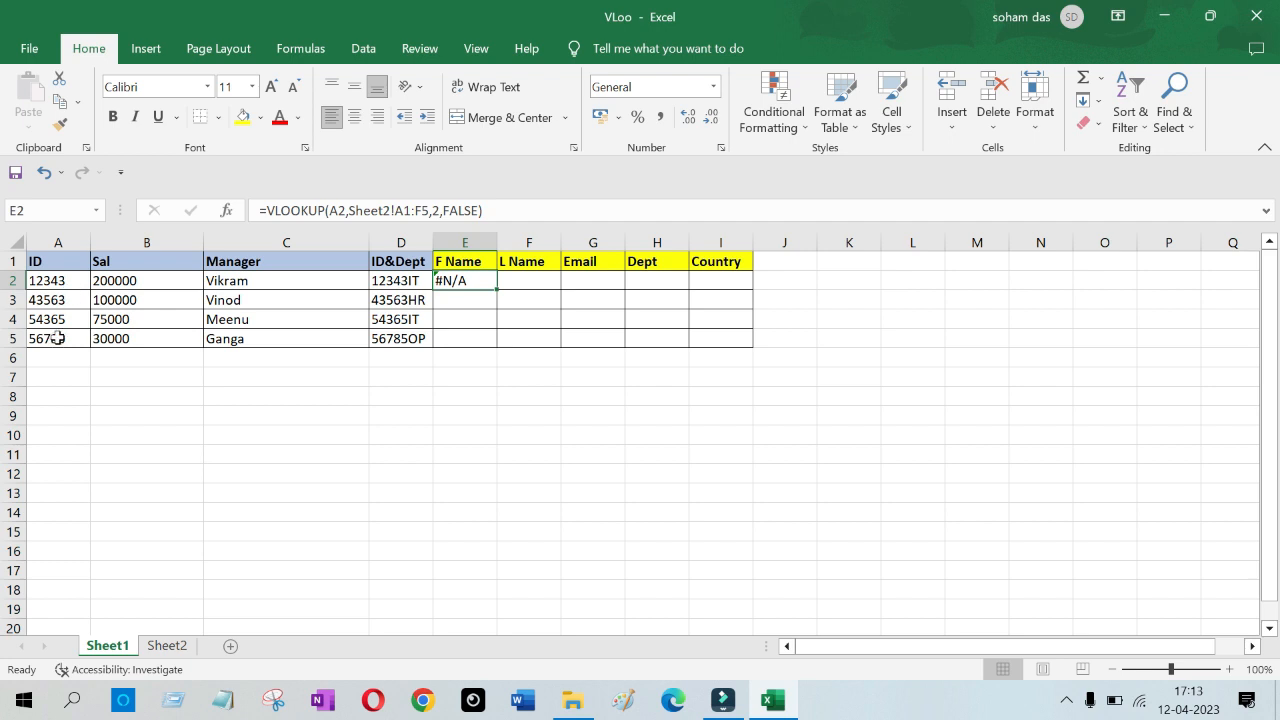
Step: Examine the formula behind the ID in Sheet1 cell A2 and its source values in the ID&Dept column D2:D5
{"action": "left_click", "coordinate": [50, 368]}
{"action": "left_click", "coordinate": [68, 280]}
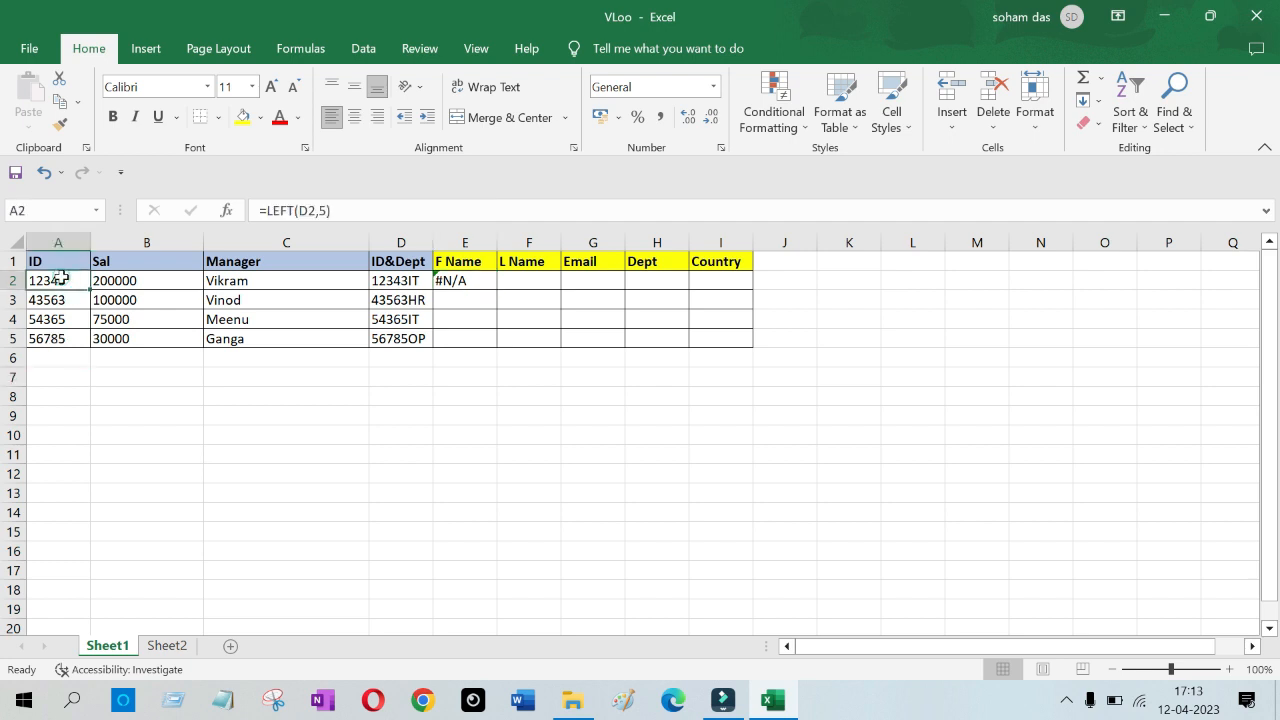
{"action": "left_click", "coordinate": [405, 281]}
{"action": "left_click", "coordinate": [410, 338]}
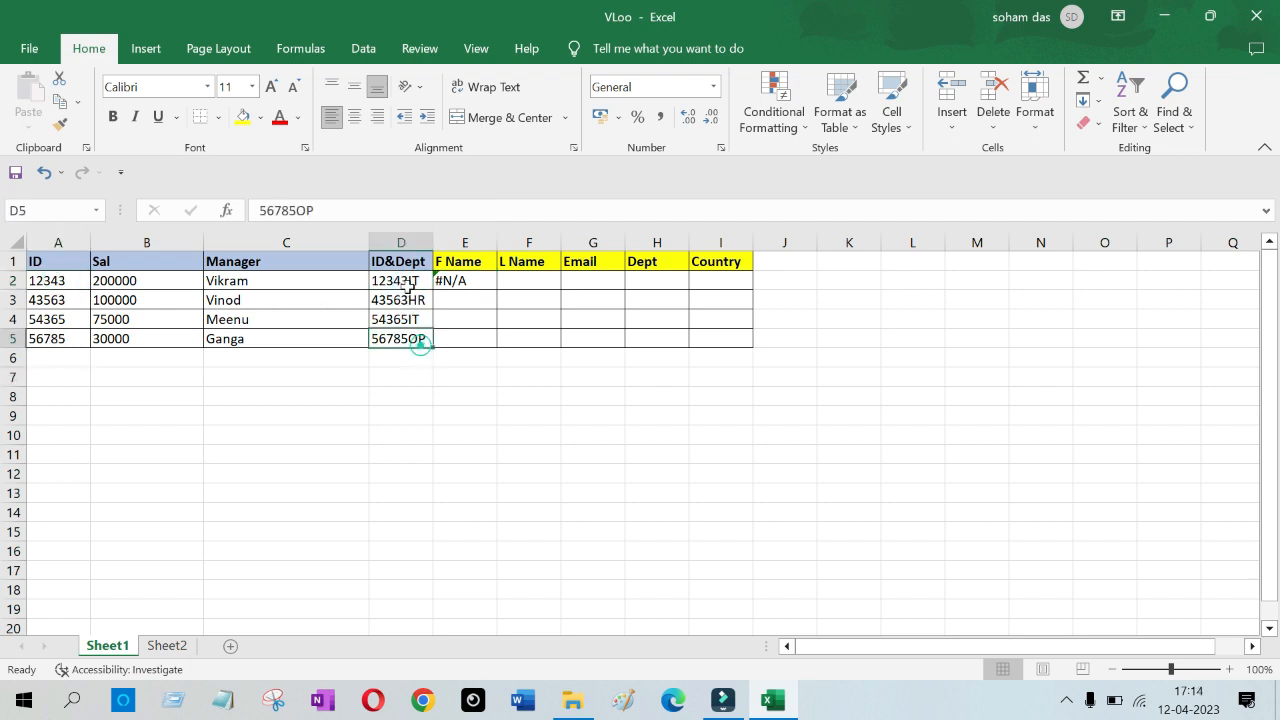
{"action": "left_click_drag", "start_coordinate": [405, 281], "coordinate": [410, 341]}
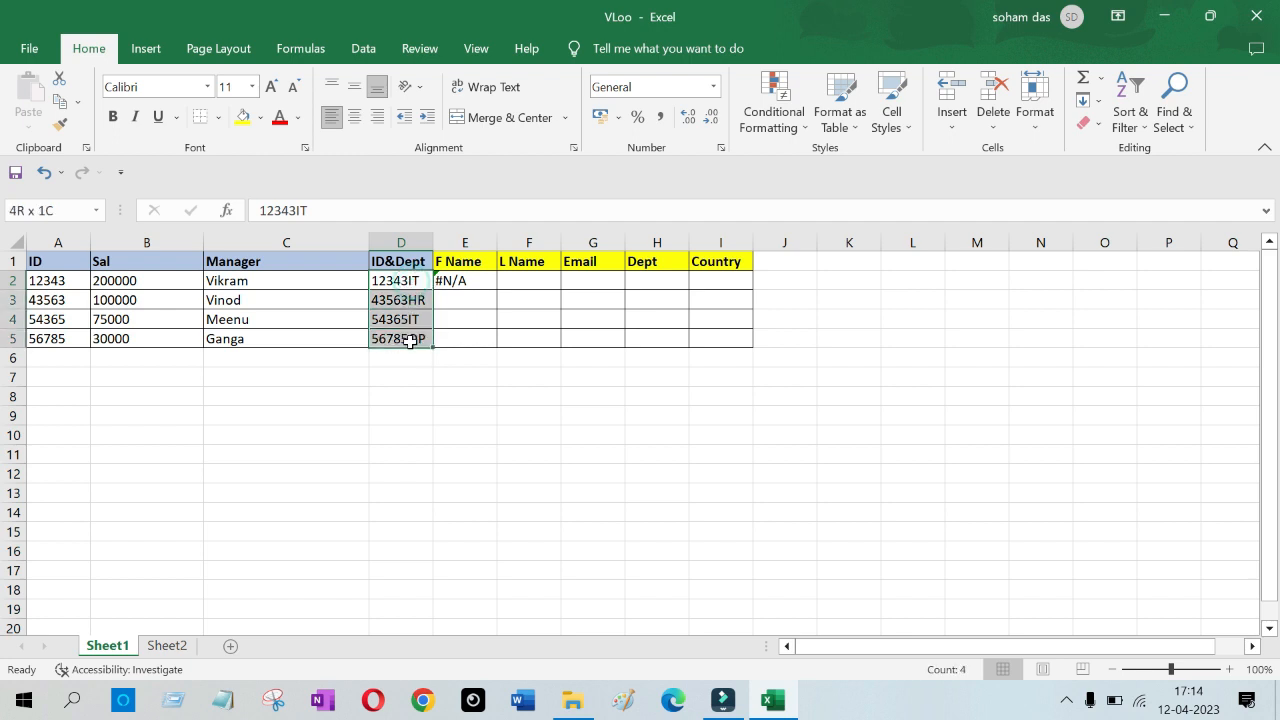
{"action": "left_click", "coordinate": [70, 283]}
{"action": "left_click", "coordinate": [87, 428]}
{"action": "left_click", "coordinate": [63, 284]}
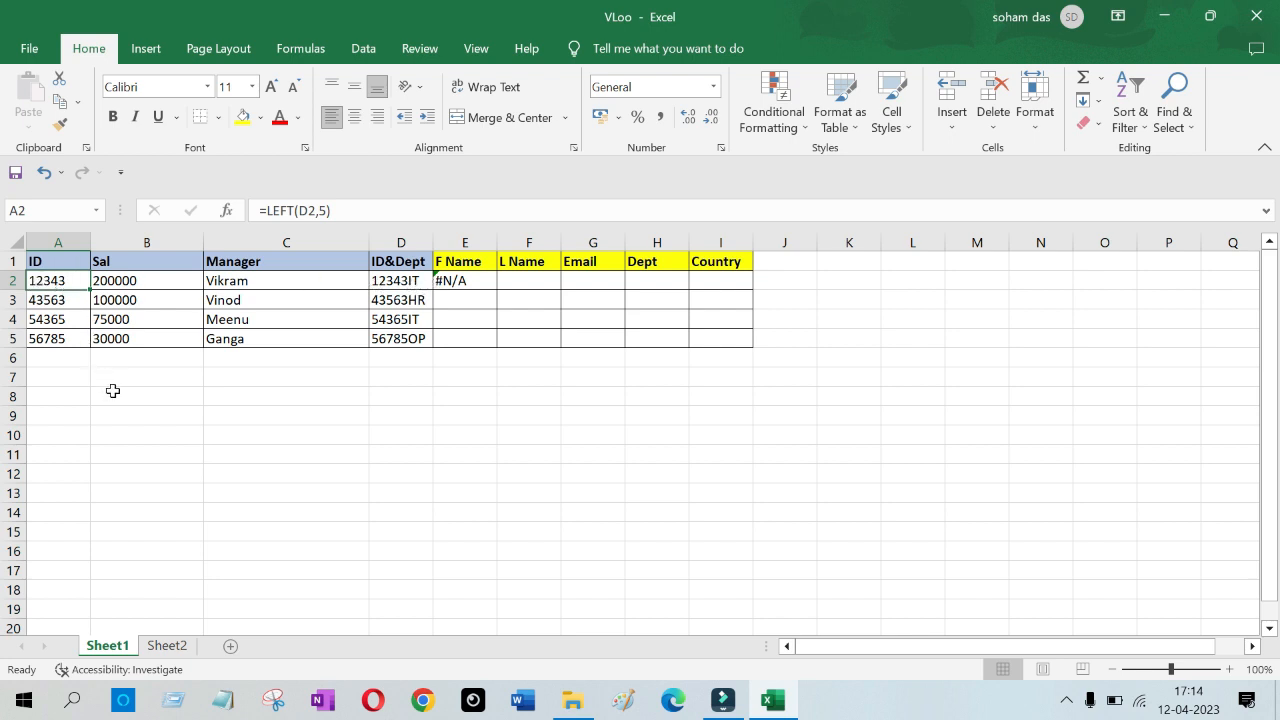
{"action": "left_click", "coordinate": [460, 416]}
{"action": "left_click", "coordinate": [466, 283]}
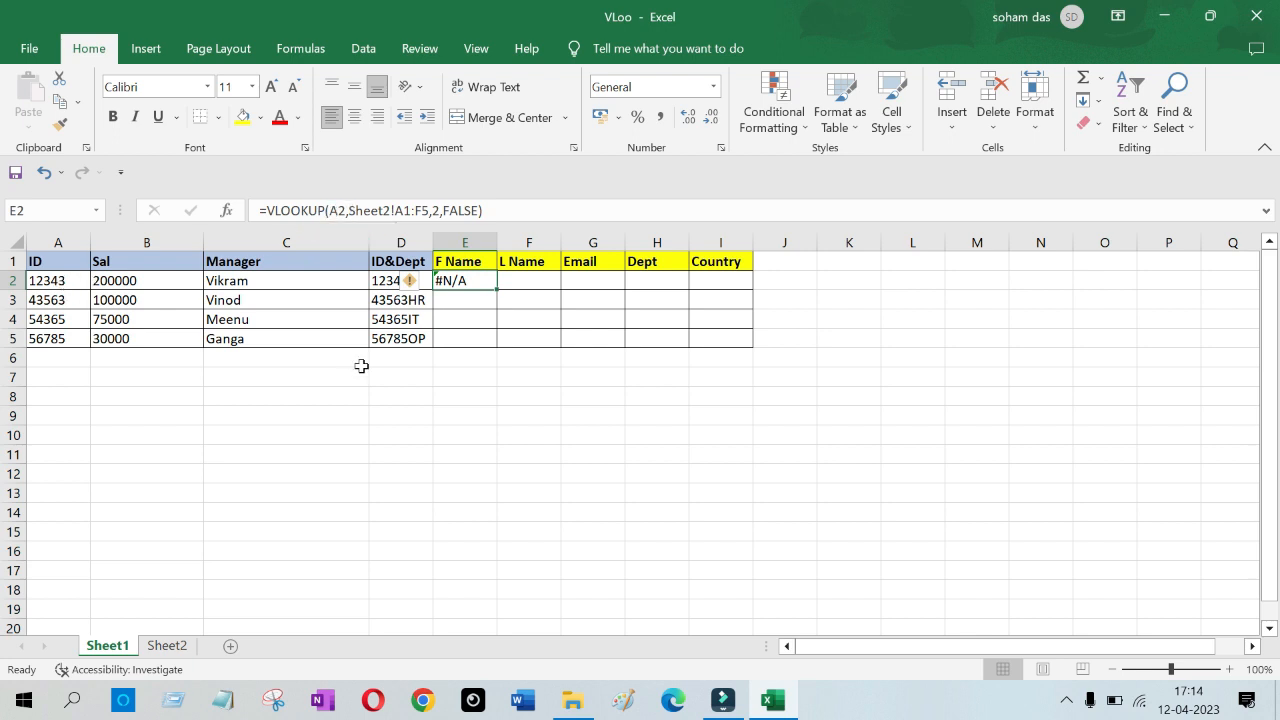
{"action": "left_click", "coordinate": [495, 473]}
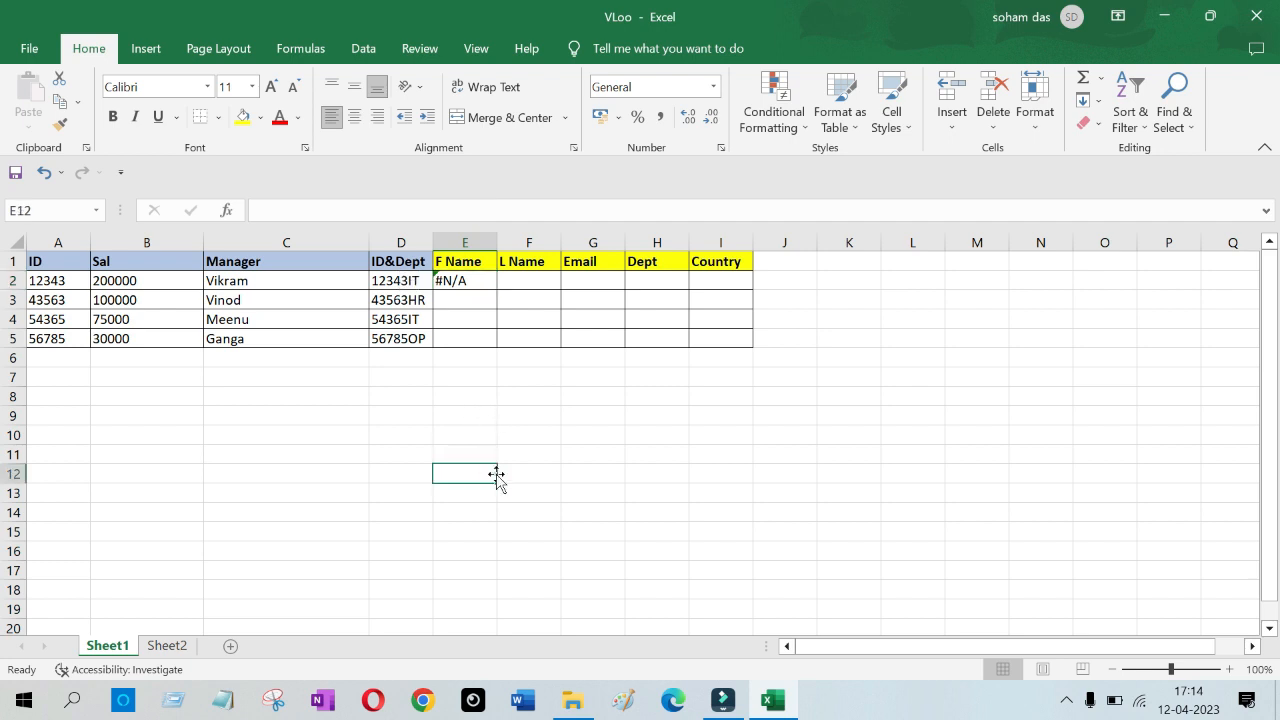
{"action": "left_click", "coordinate": [486, 281]}
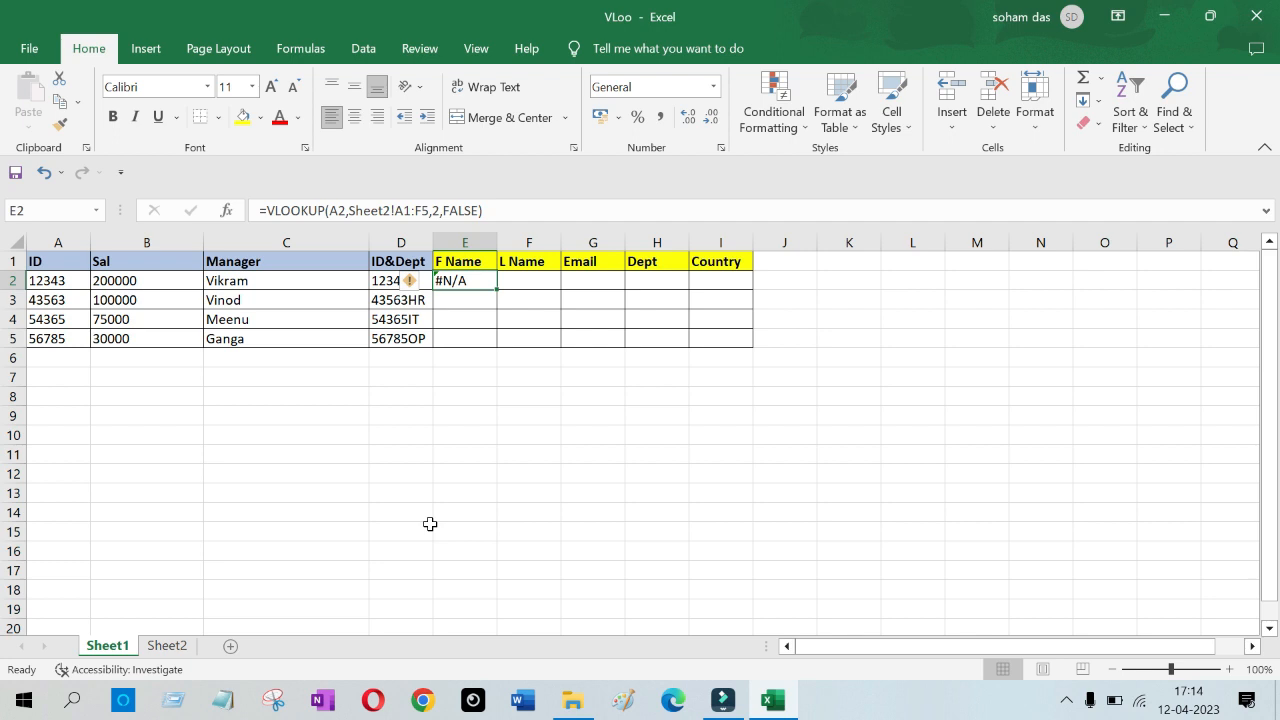
{"action": "left_click", "coordinate": [590, 461]}
{"action": "left_click", "coordinate": [480, 280]}
{"action": "left_click_drag", "start_coordinate": [545, 377], "coordinate": [566, 377]}
{"action": "left_click", "coordinate": [522, 284]}
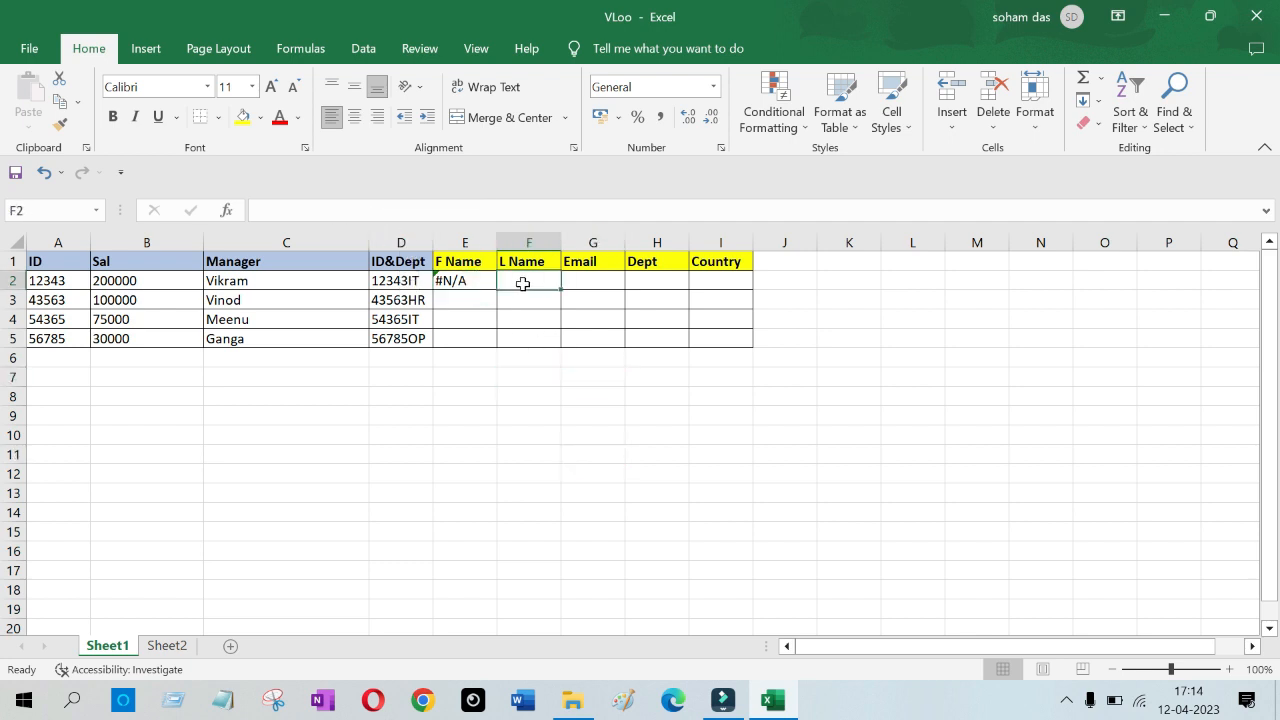
{"action": "left_click", "coordinate": [644, 281]}
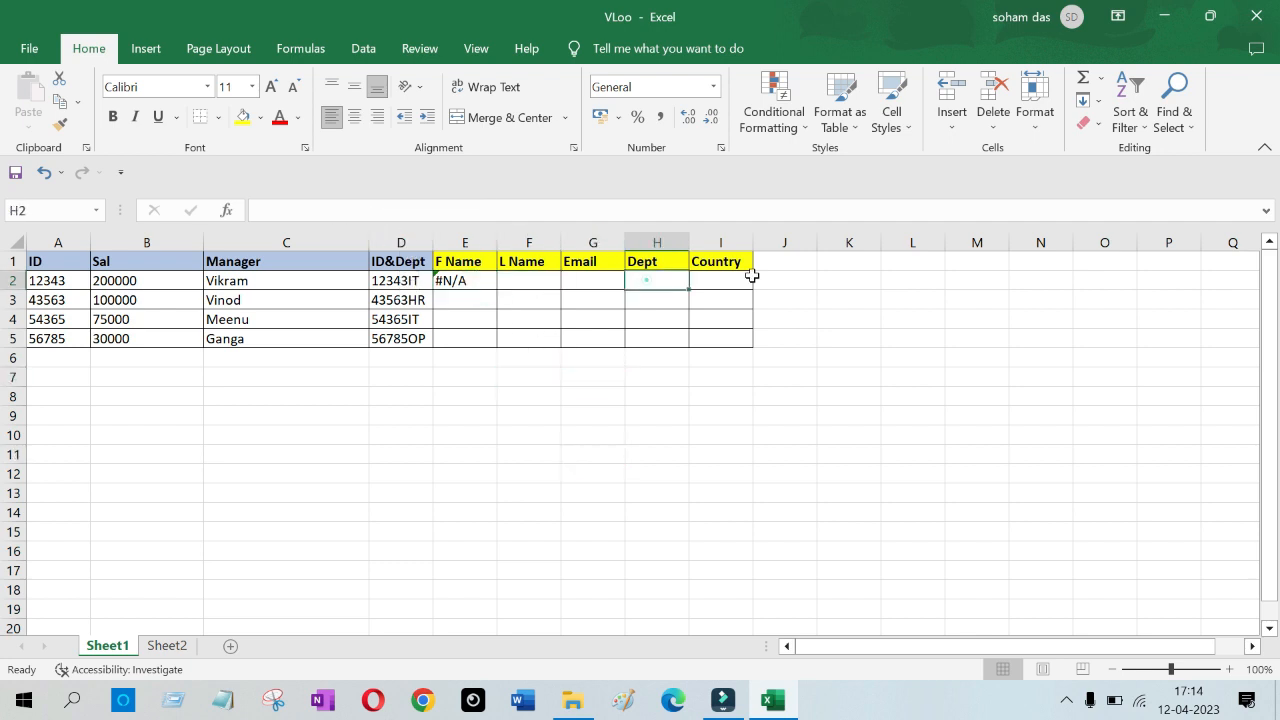
{"action": "left_click", "coordinate": [458, 278]}
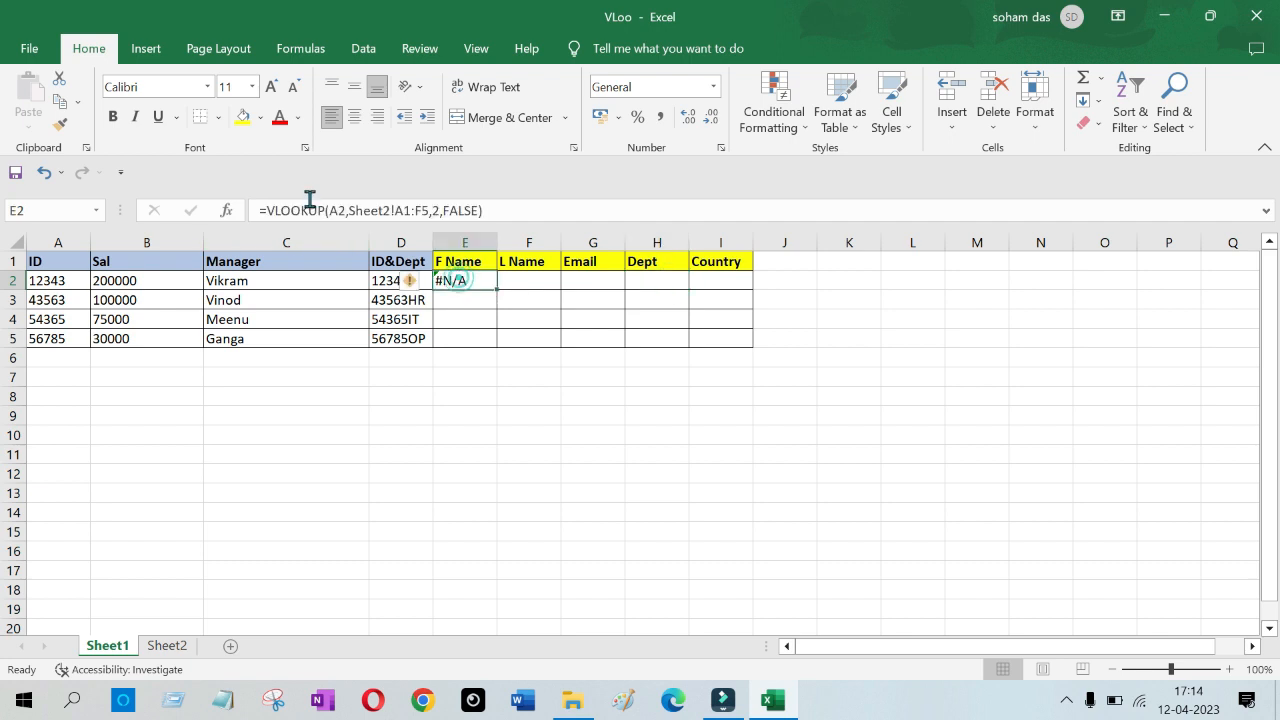
{"action": "left_click", "coordinate": [384, 211]}
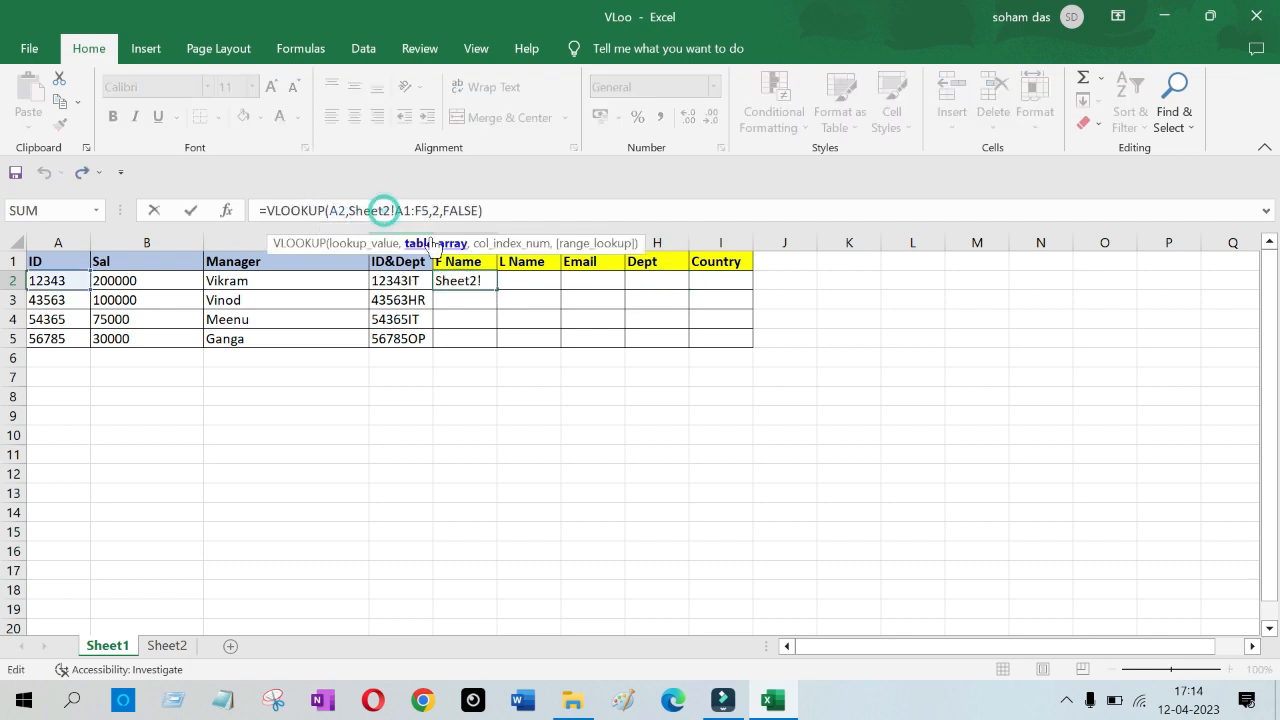
{"action": "left_click", "coordinate": [540, 416]}
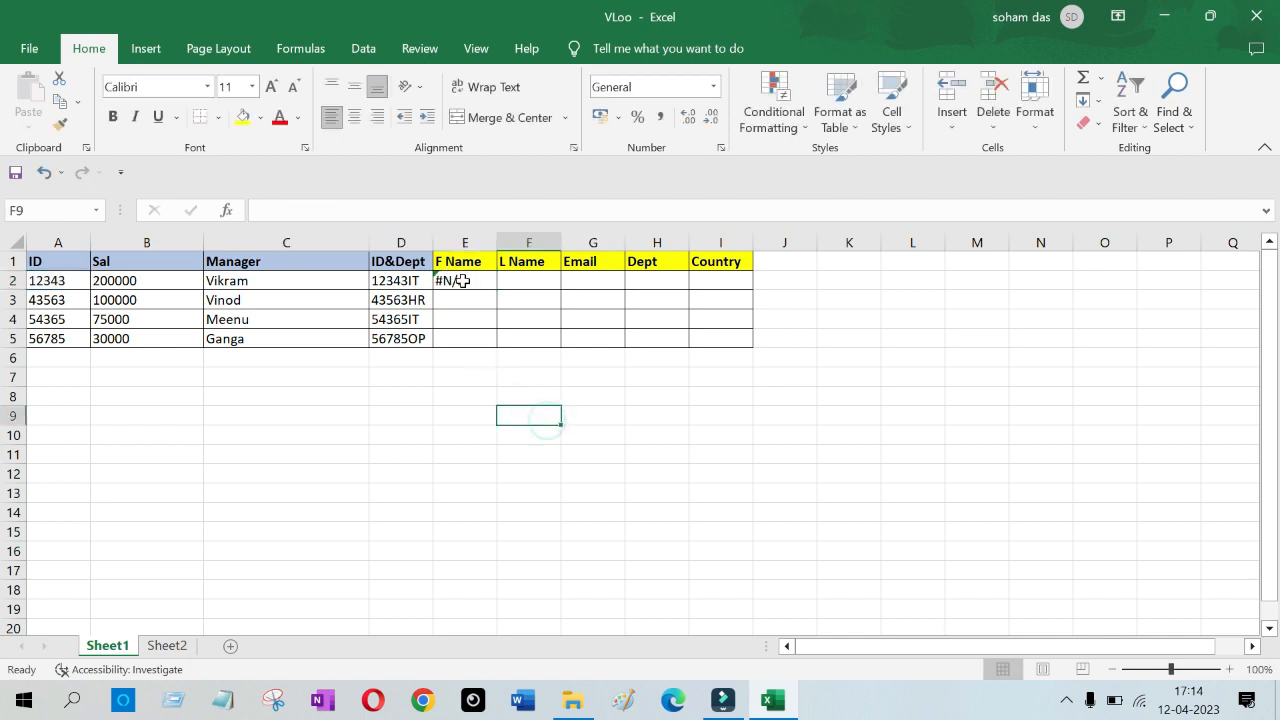
Step: In the E2 VLOOKUP, fix the lookup value as $A2 and the table array as Sheet2!$A$1:$F$5
{"action": "left_click", "coordinate": [464, 280]}
{"action": "left_click", "coordinate": [331, 213]}
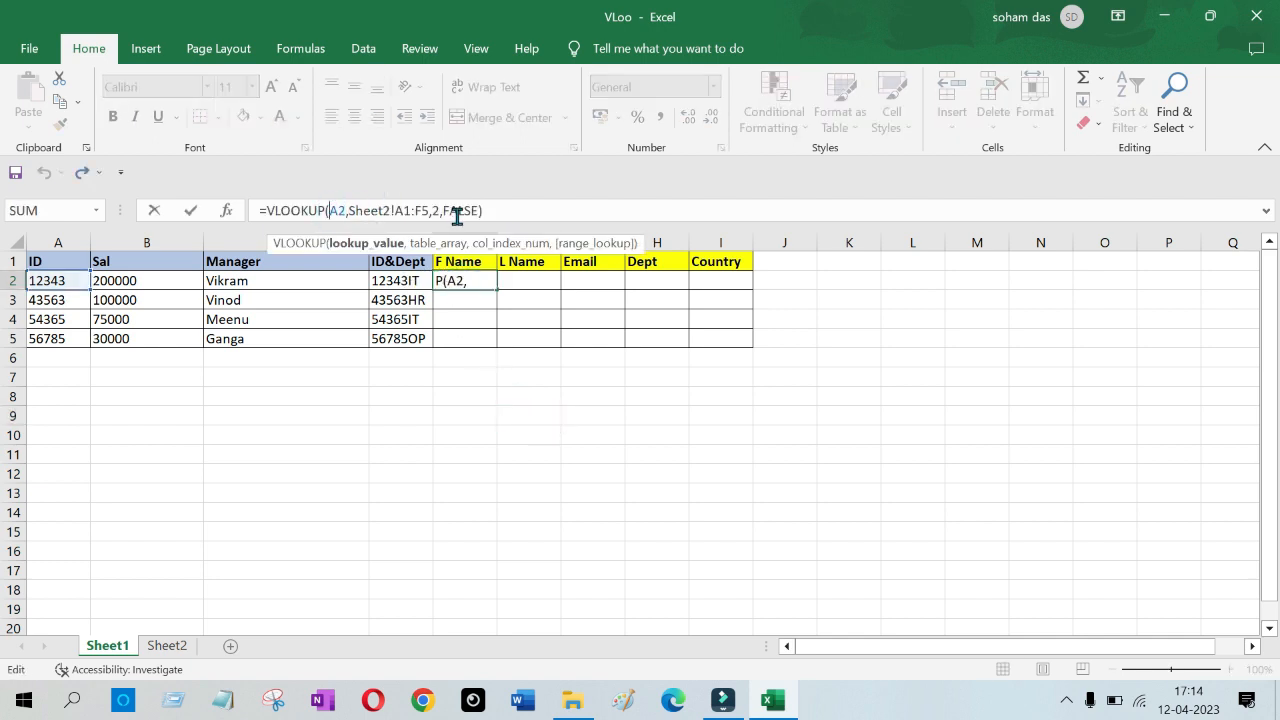
{"action": "type", "text": "$"}
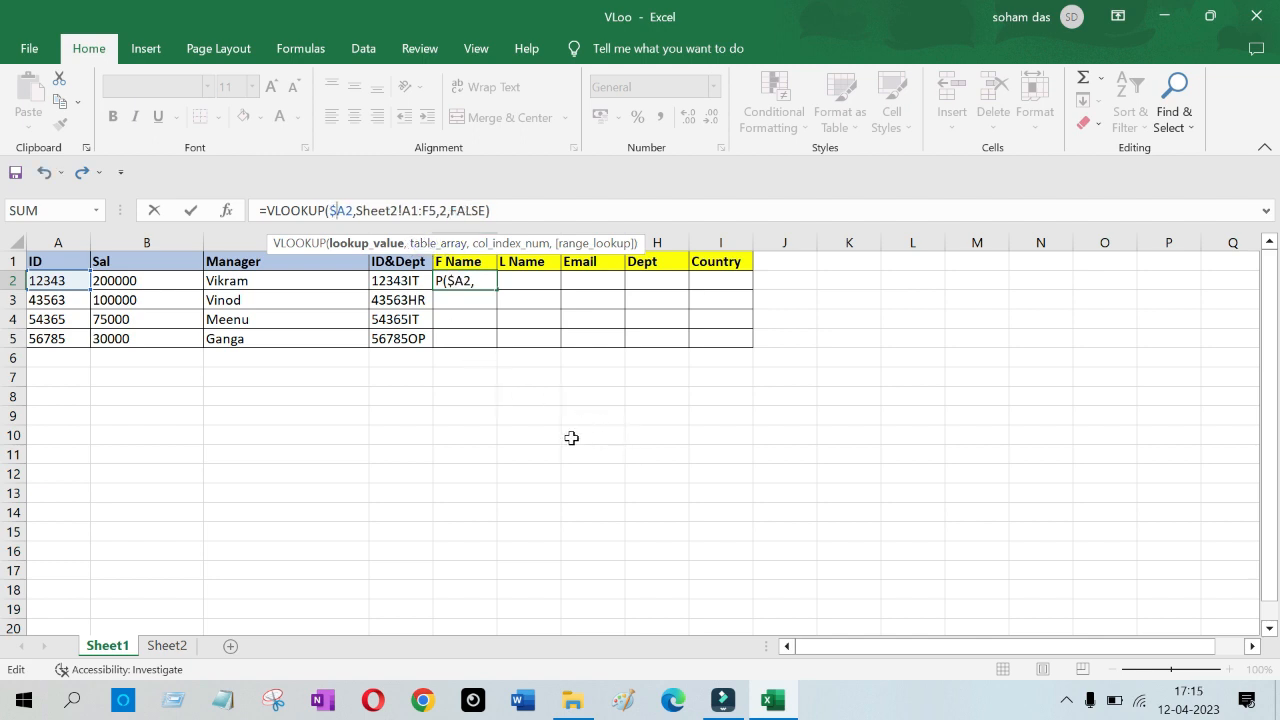
{"action": "left_click", "coordinate": [405, 210]}
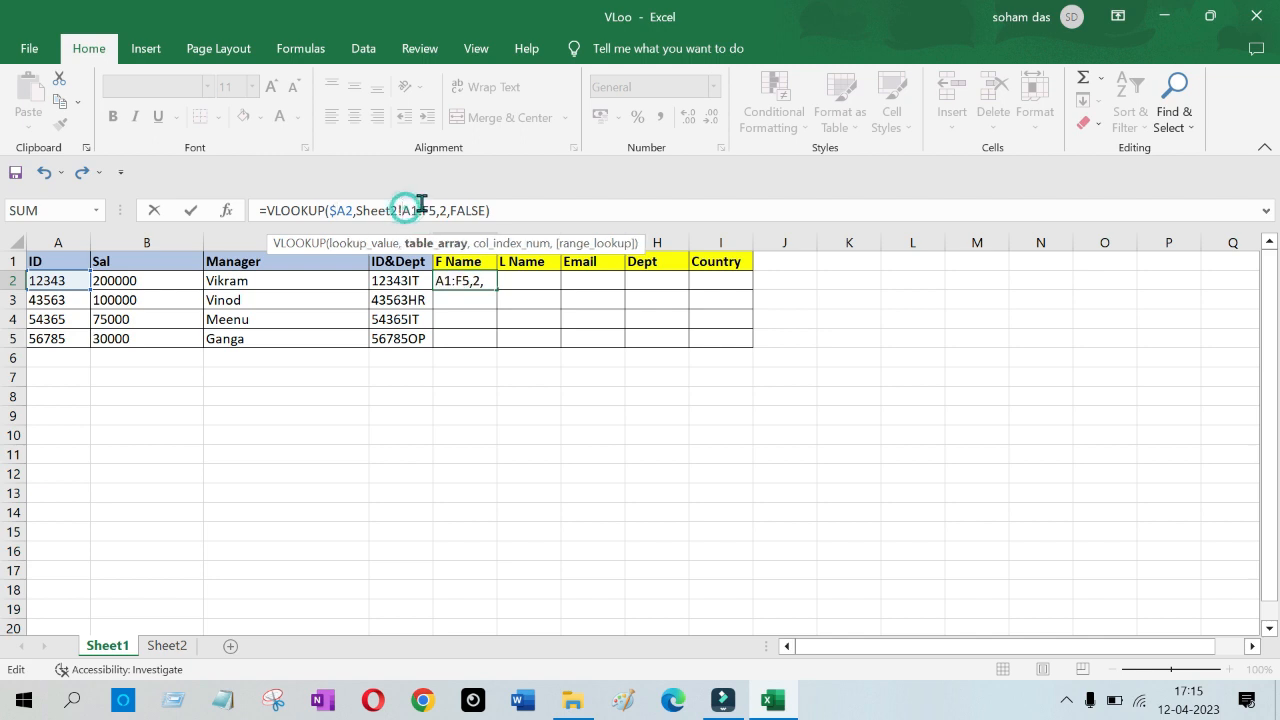
{"action": "type", "text": "$"}
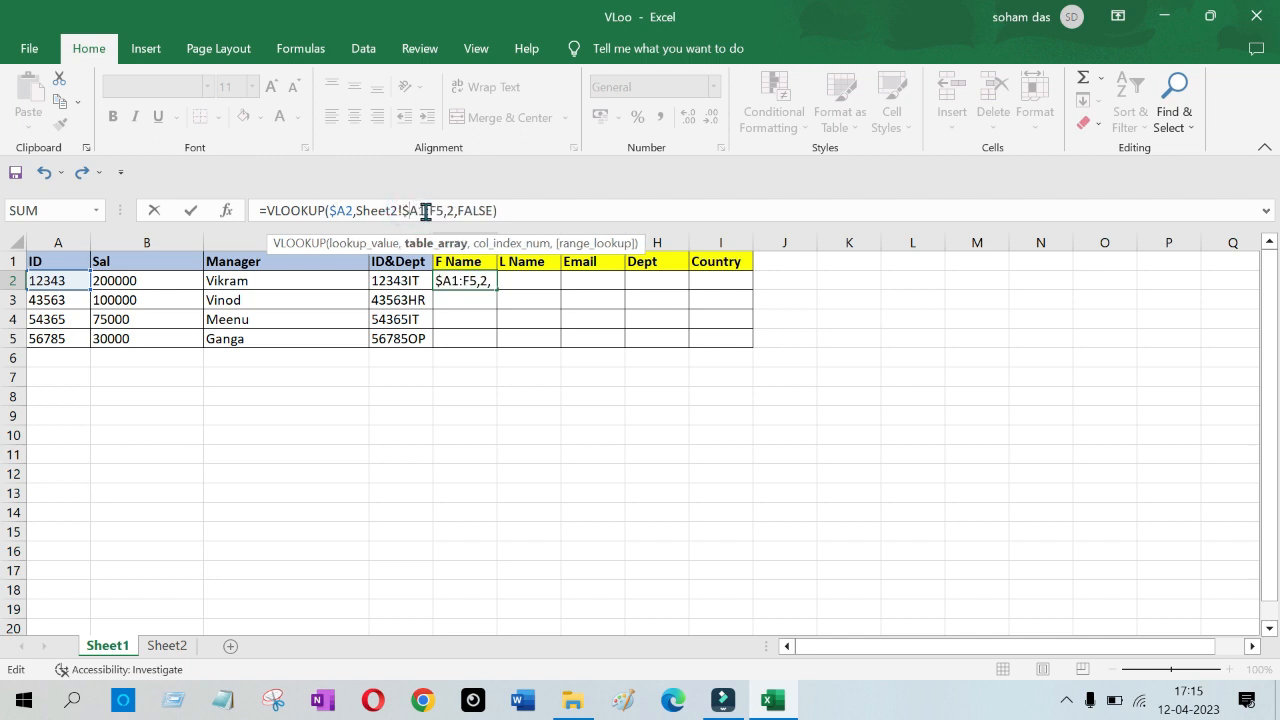
{"action": "left_click", "coordinate": [418, 210]}
{"action": "type", "text": "$"}
{"action": "left_click", "coordinate": [443, 210]}
{"action": "type", "text": "$"}
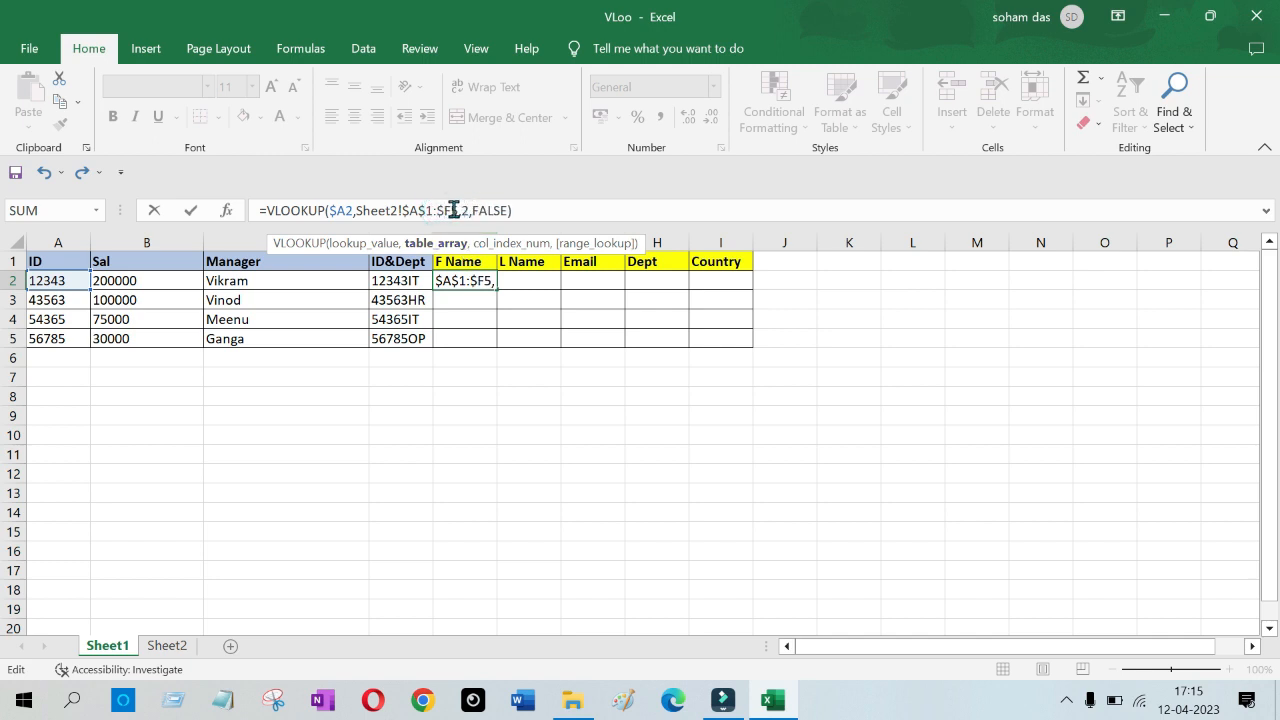
{"action": "key", "text": "Right"}
{"action": "type", "text": "$"}
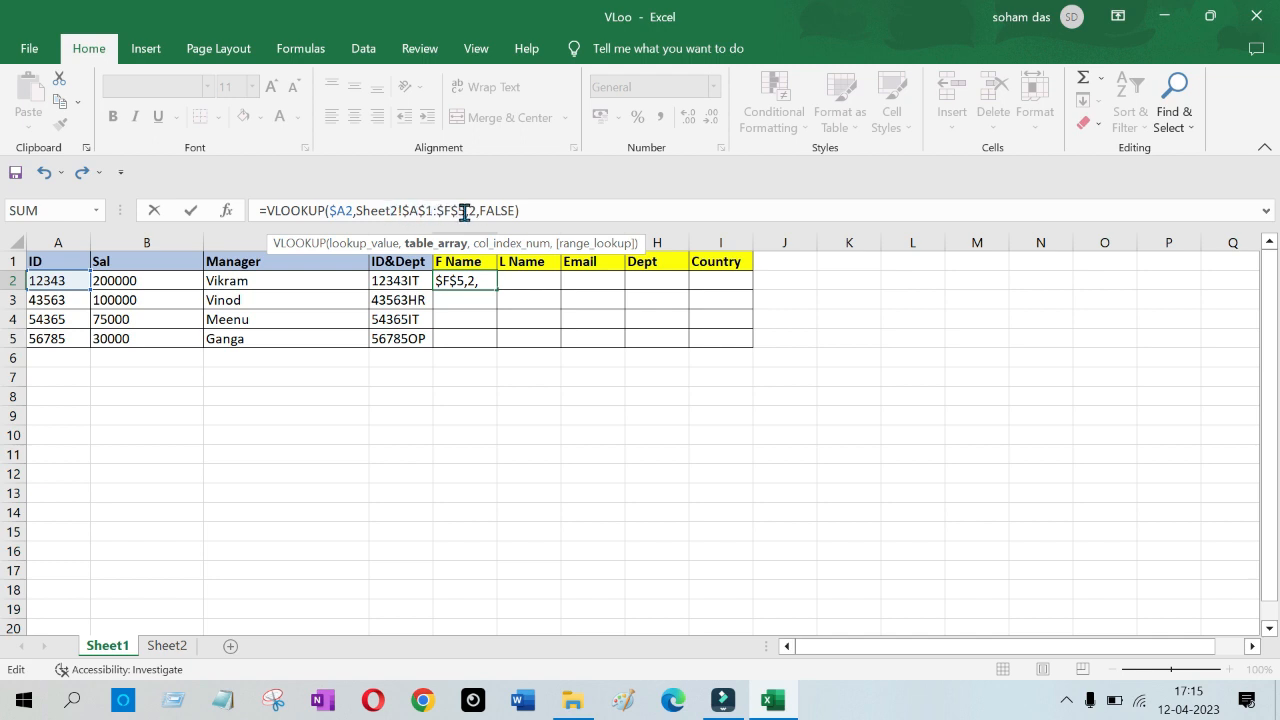
{"action": "key", "text": "Return"}
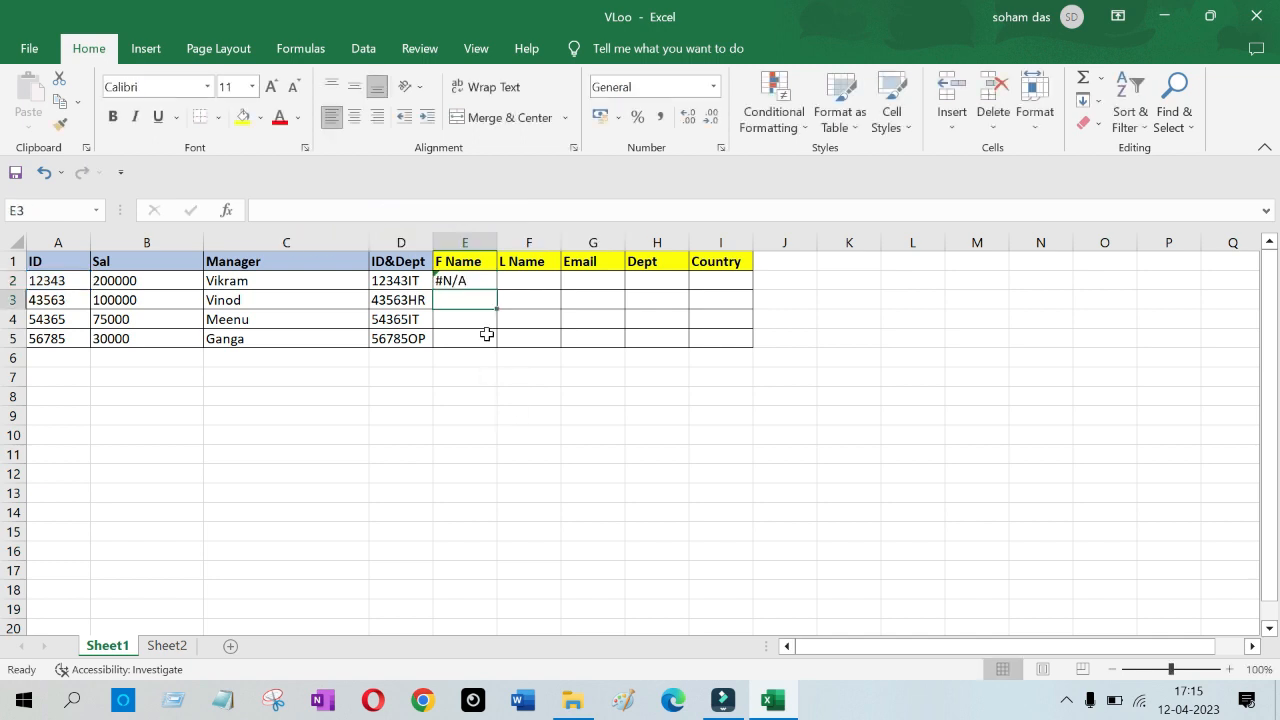
Step: Convert the lookup value in the E2 VLOOKUP to a number by wrapping it as VALUE($A2)
{"action": "left_click", "coordinate": [469, 280]}
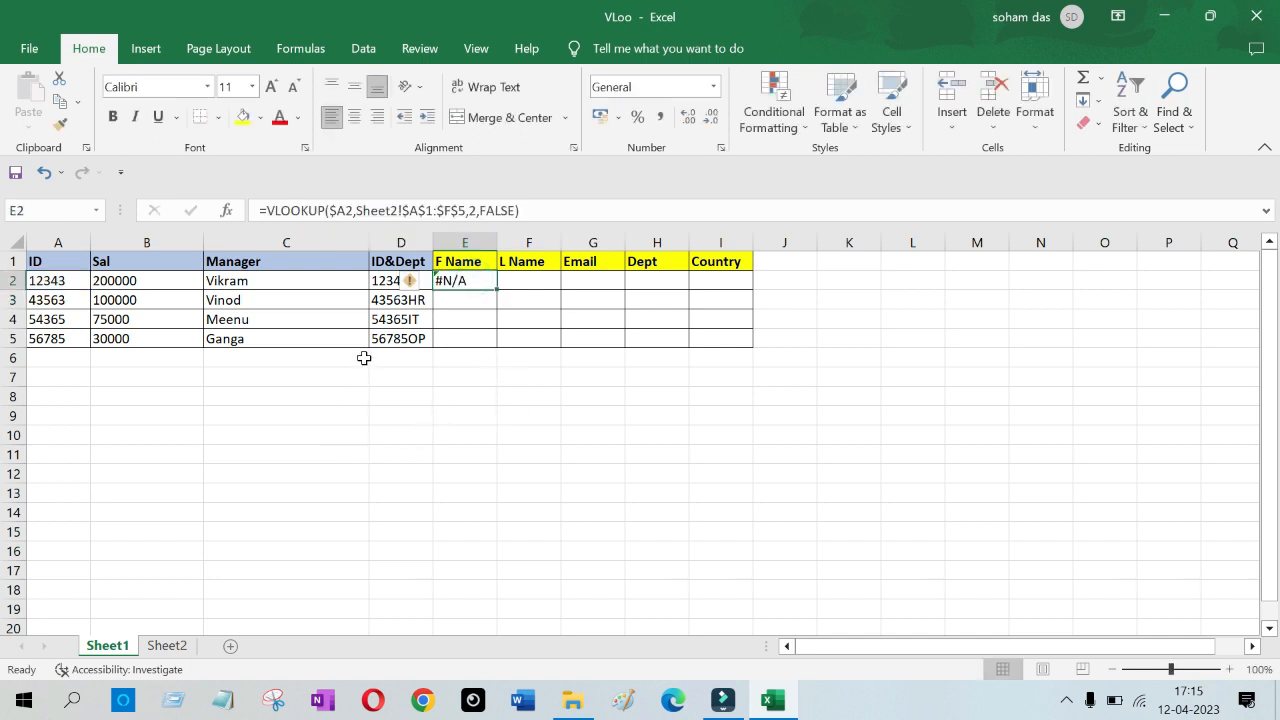
{"action": "left_click", "coordinate": [330, 210]}
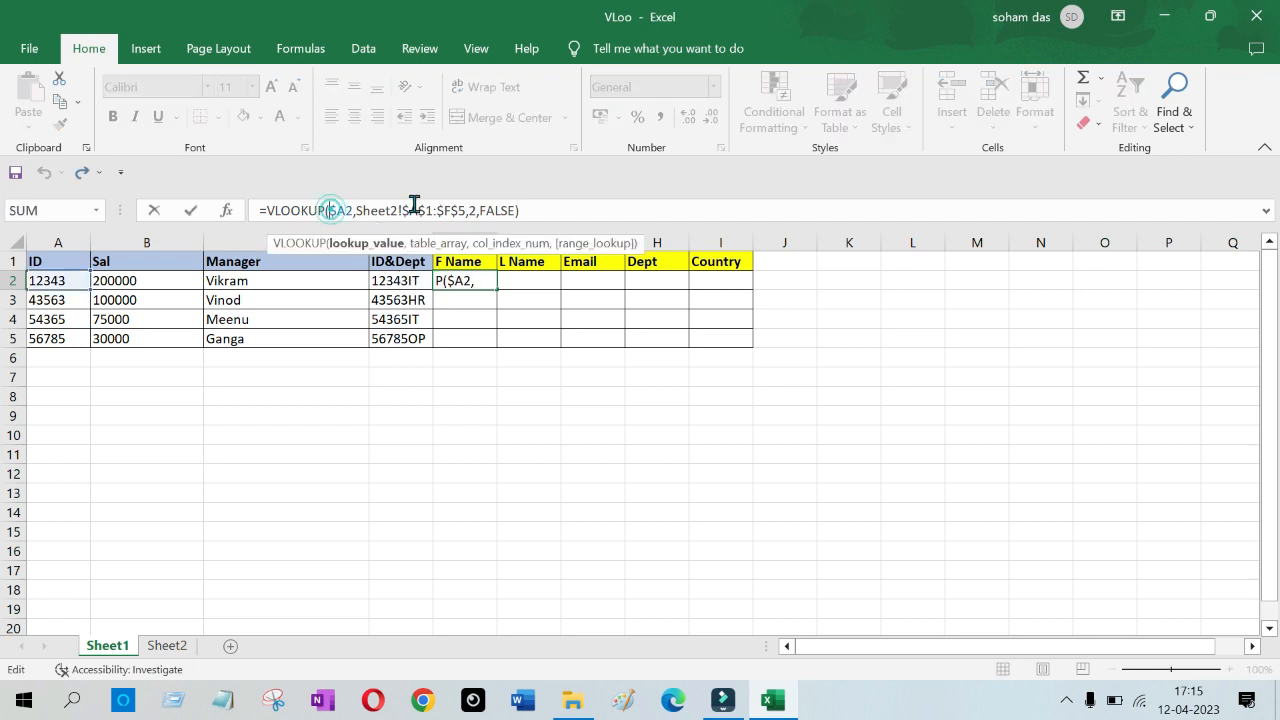
{"action": "type", "text": "value"}
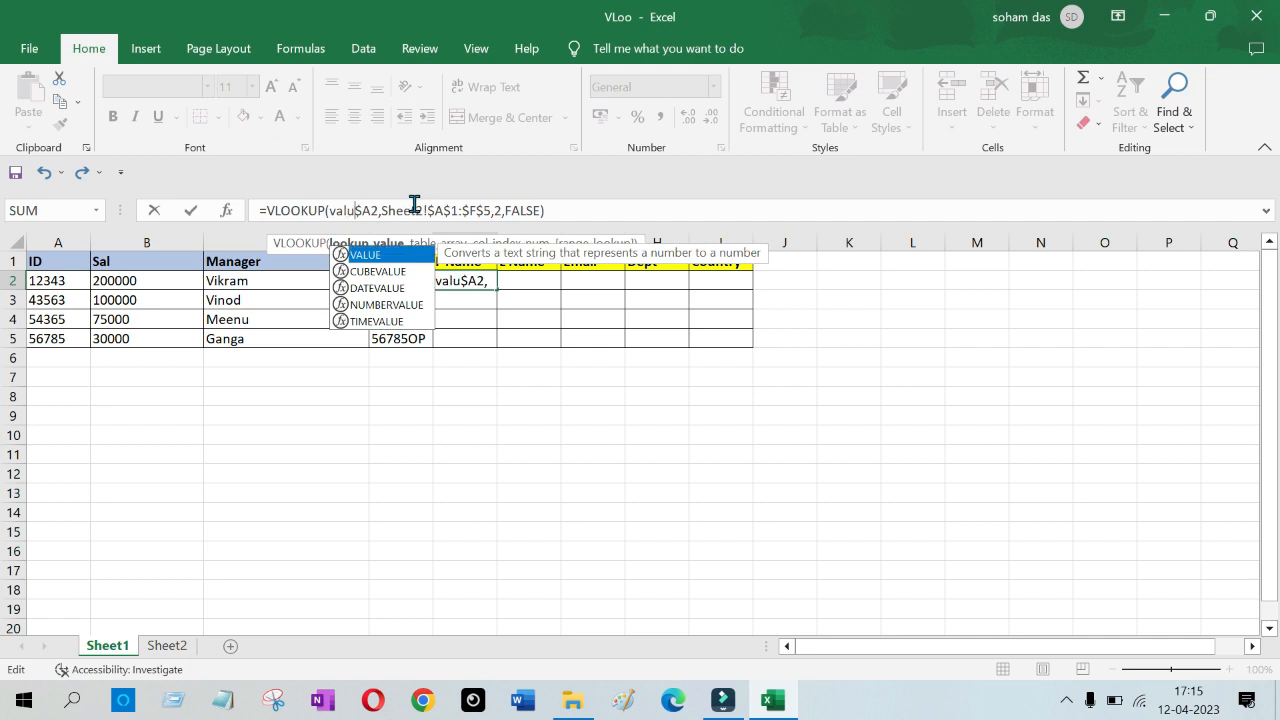
{"action": "type", "text": "("}
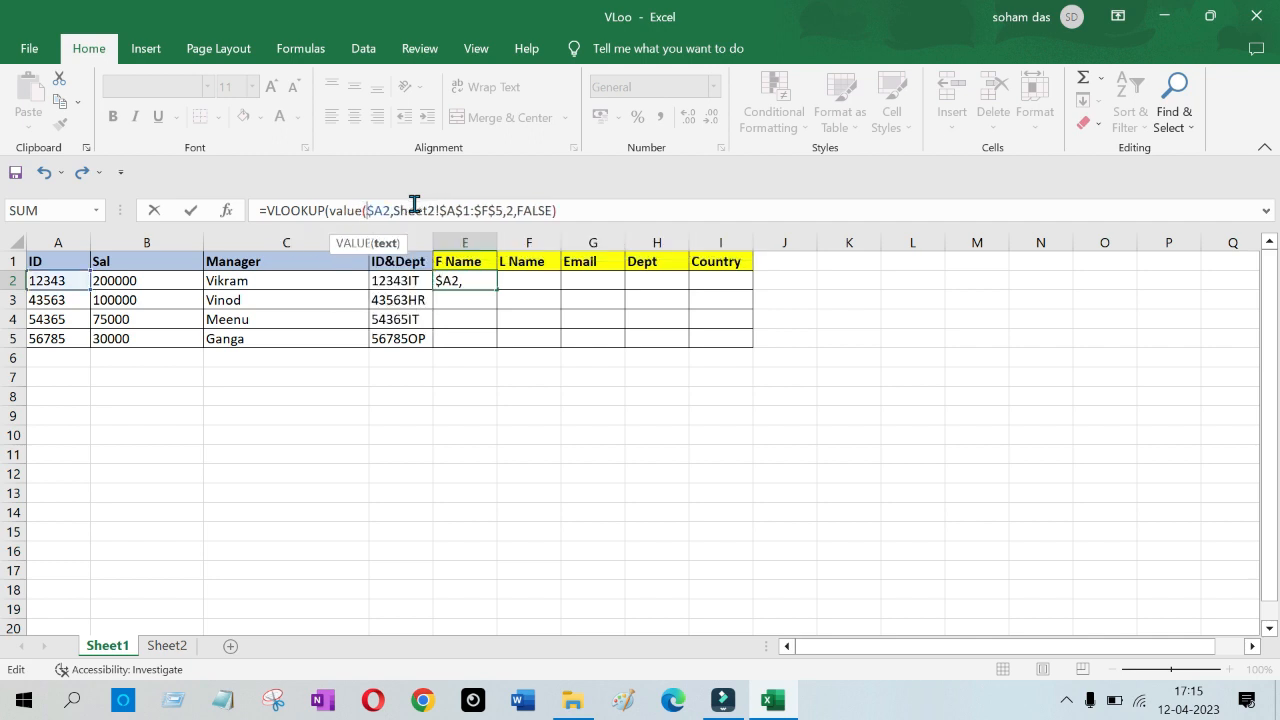
{"action": "left_click", "coordinate": [389, 211]}
{"action": "type", "text": ")"}
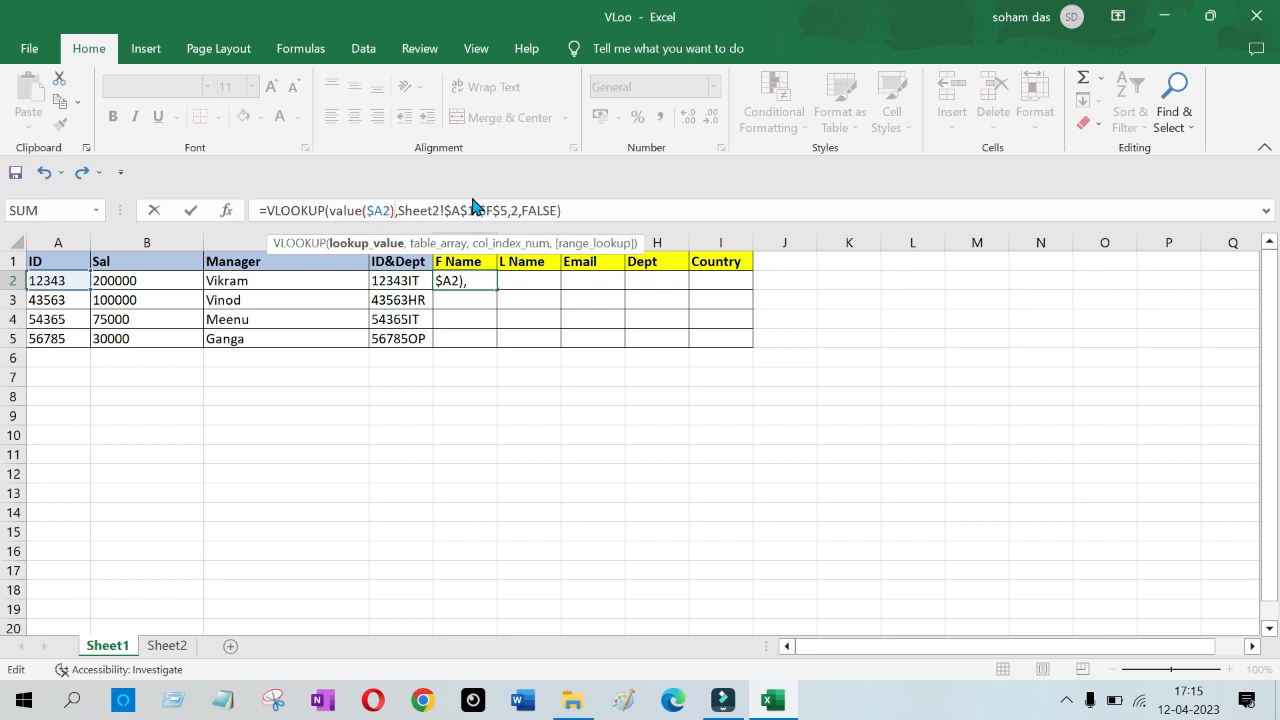
{"action": "key", "text": "Return"}
Step: Check the first name returned in Sheet1 cell E2 for the ID in A2 against the matching record on Sheet2
{"action": "left_click", "coordinate": [479, 285]}
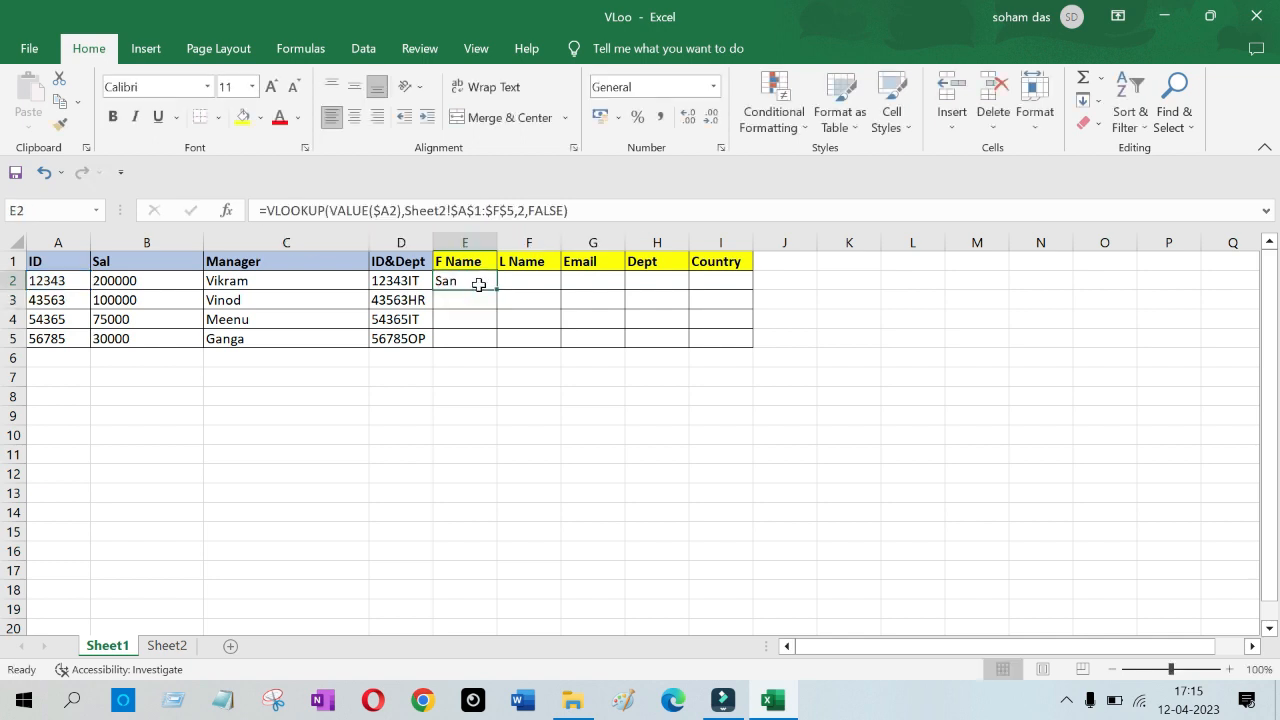
{"action": "left_click", "coordinate": [60, 282]}
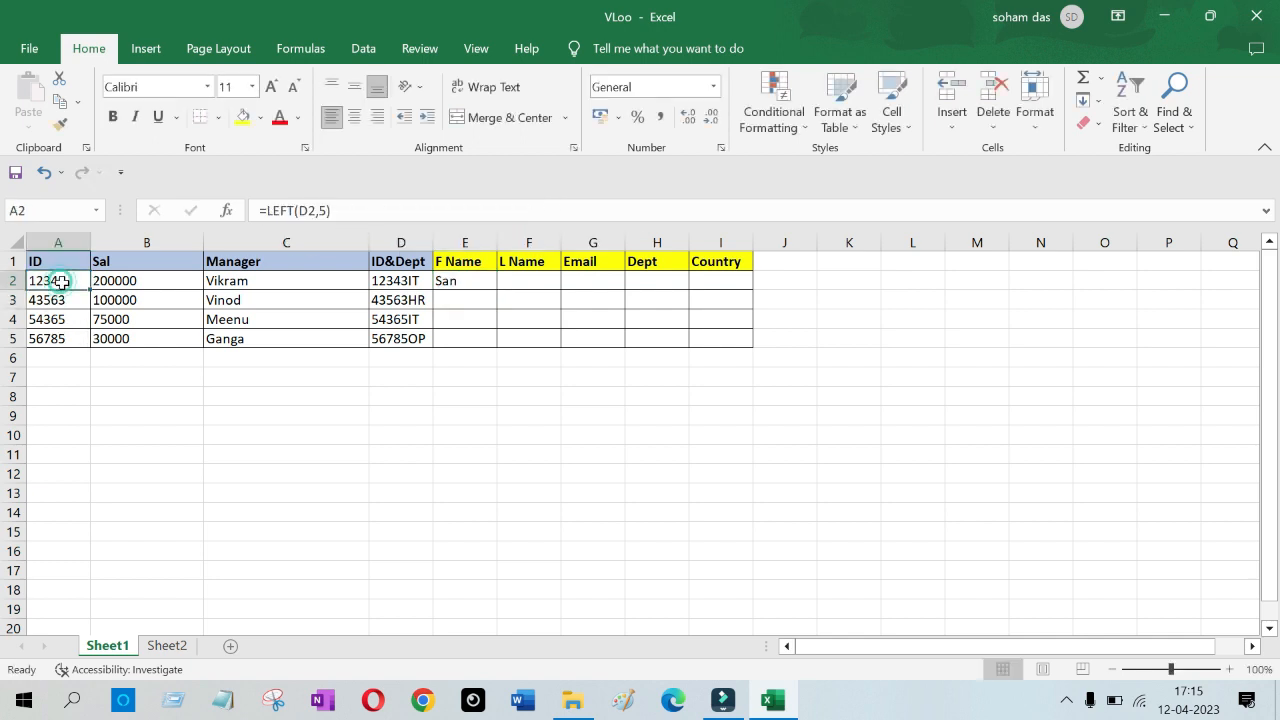
{"action": "left_click", "coordinate": [466, 284]}
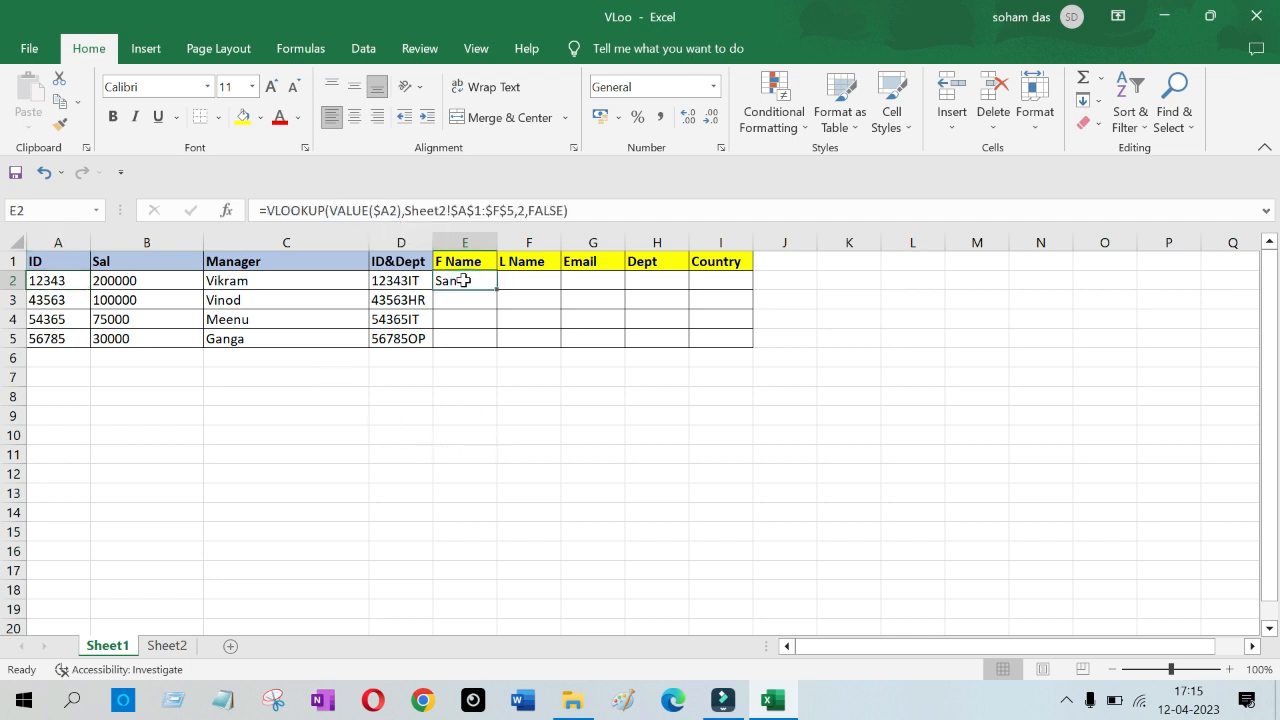
{"action": "left_click", "coordinate": [165, 646]}
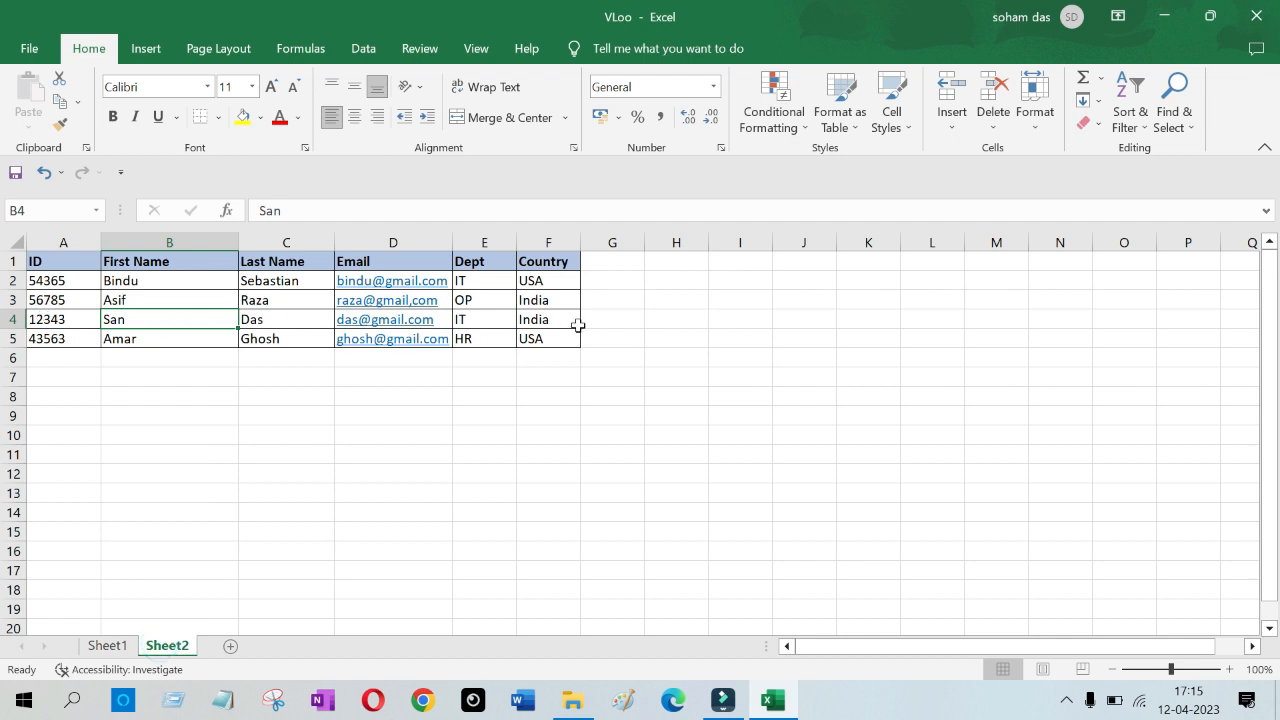
{"action": "left_click", "coordinate": [107, 646]}
{"action": "left_click", "coordinate": [545, 281]}
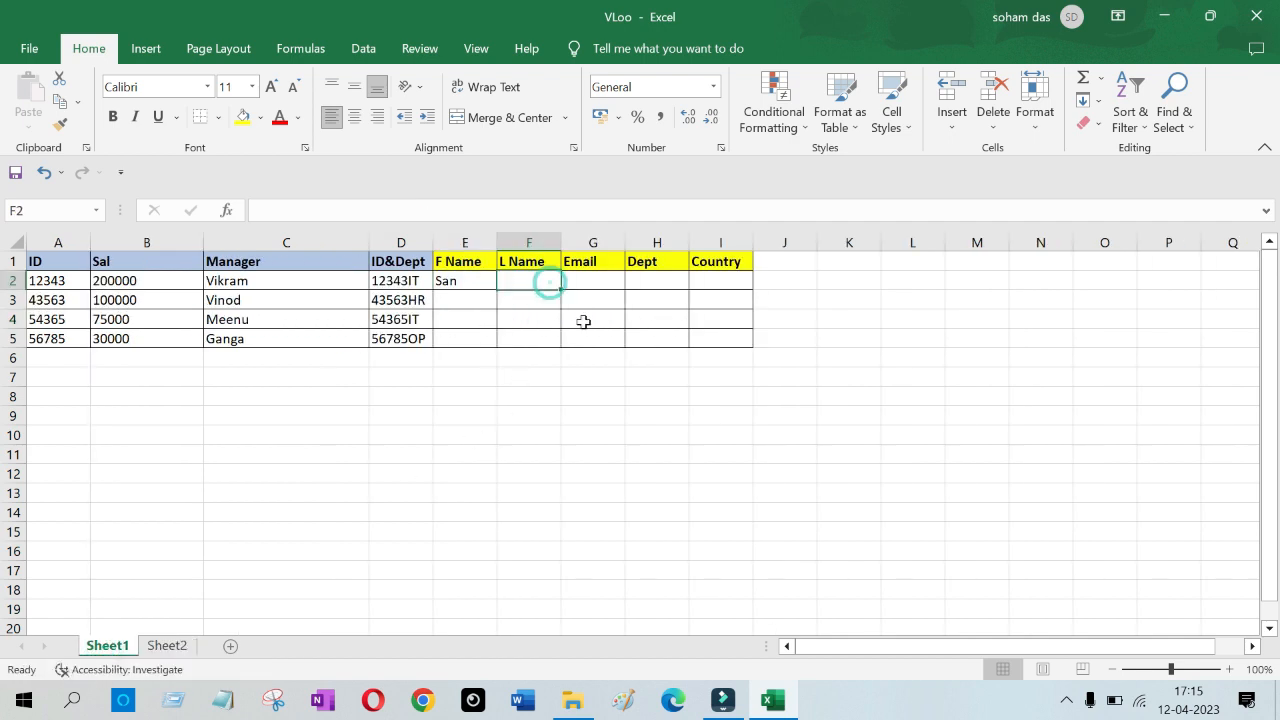
Step: Fill the VLOOKUP formula in E2 across row 2 to the Country column, cell I2
{"action": "left_click", "coordinate": [538, 435]}
{"action": "left_click", "coordinate": [485, 282]}
{"action": "left_click_drag", "start_coordinate": [496, 289], "coordinate": [732, 299]}
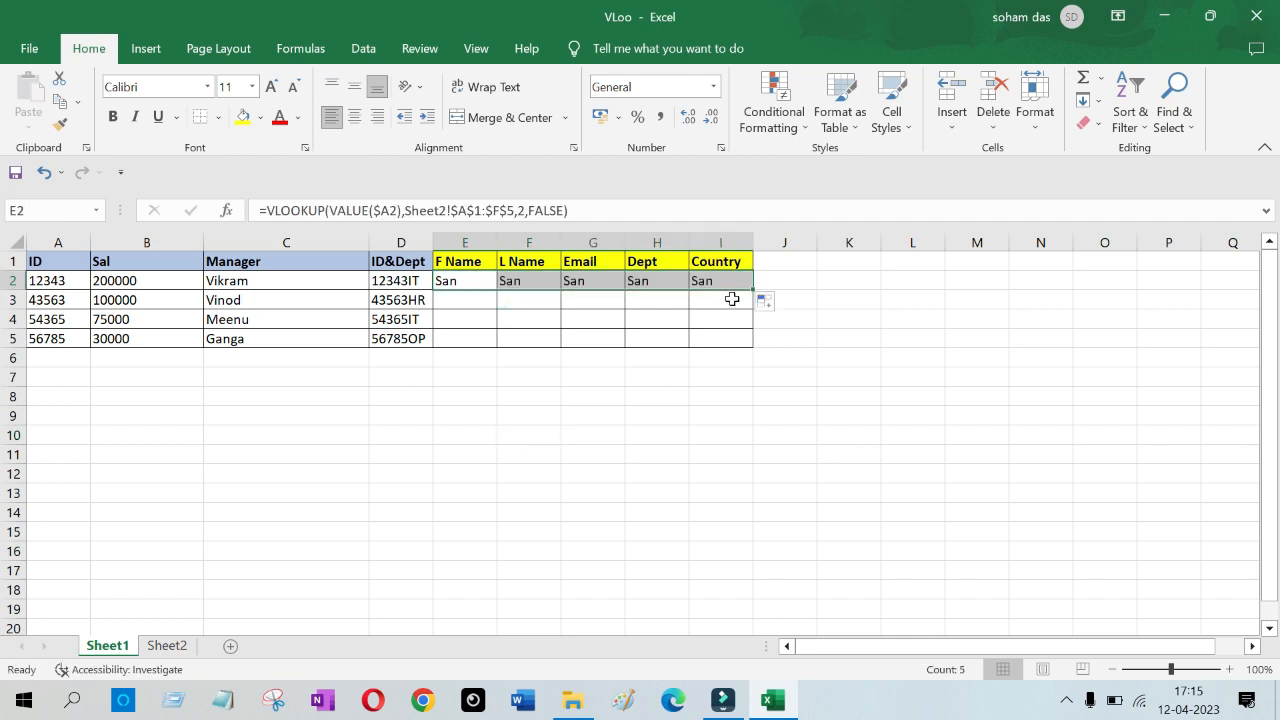
{"action": "left_click", "coordinate": [620, 440]}
Step: Set the column index number in the F2 L Name VLOOKUP to 3
{"action": "left_click", "coordinate": [531, 286]}
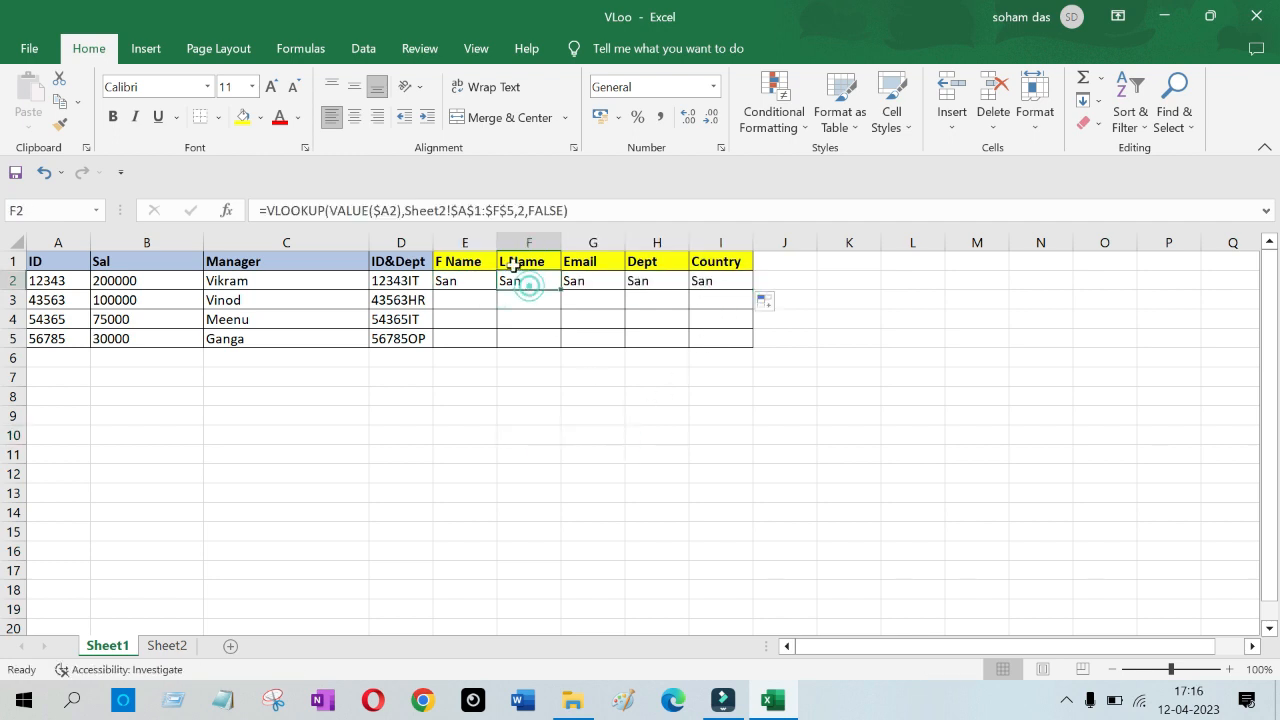
{"action": "left_click", "coordinate": [520, 212]}
{"action": "double_click", "coordinate": [520, 212]}
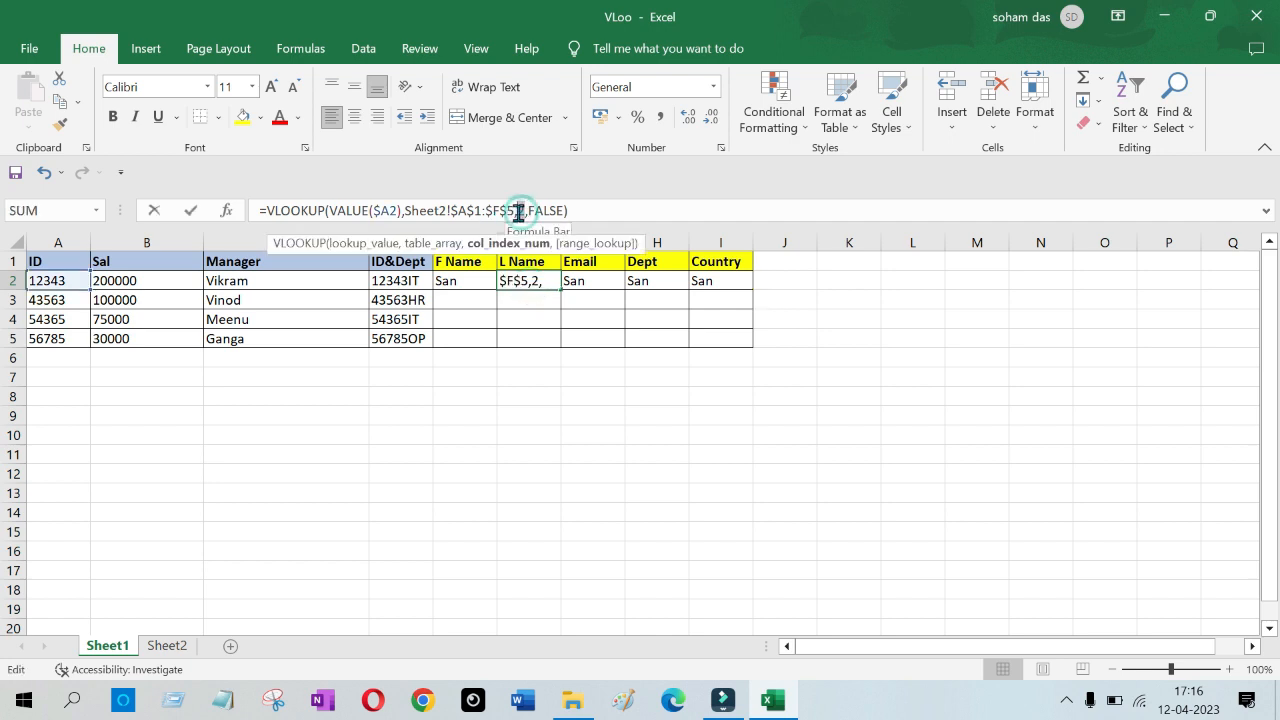
{"action": "type", "text": "3"}
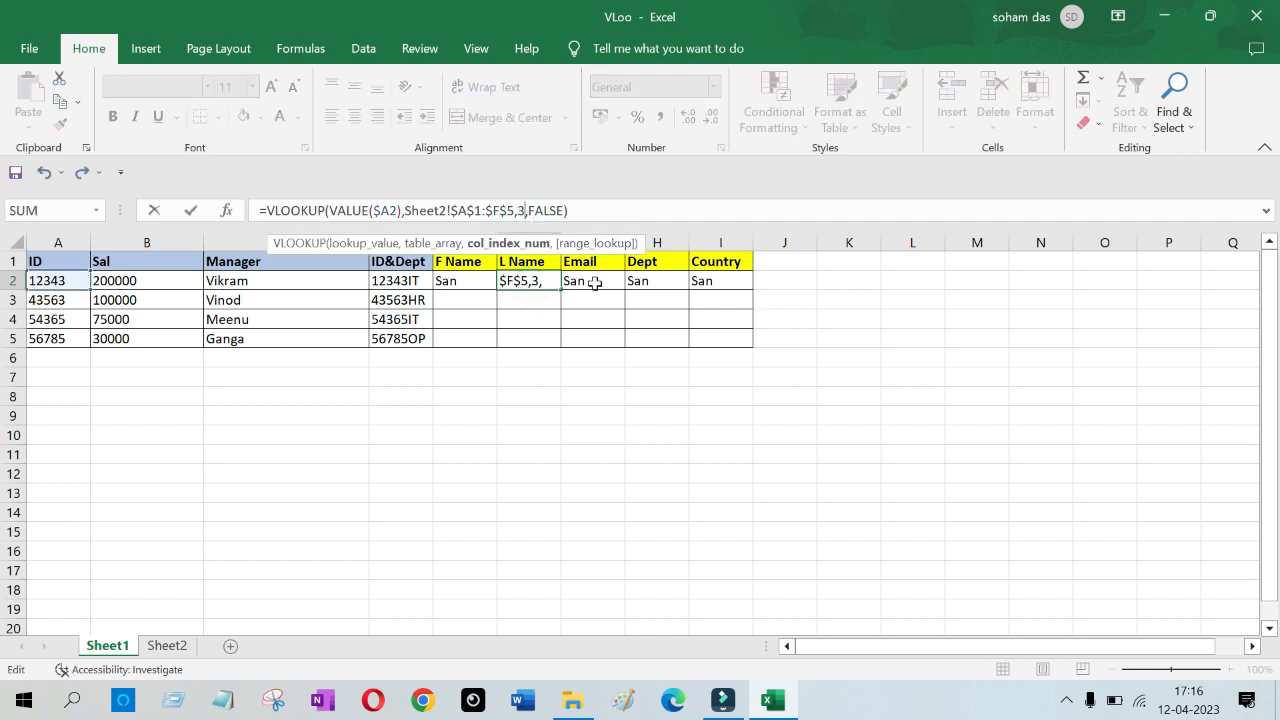
{"action": "left_click", "coordinate": [594, 282]}
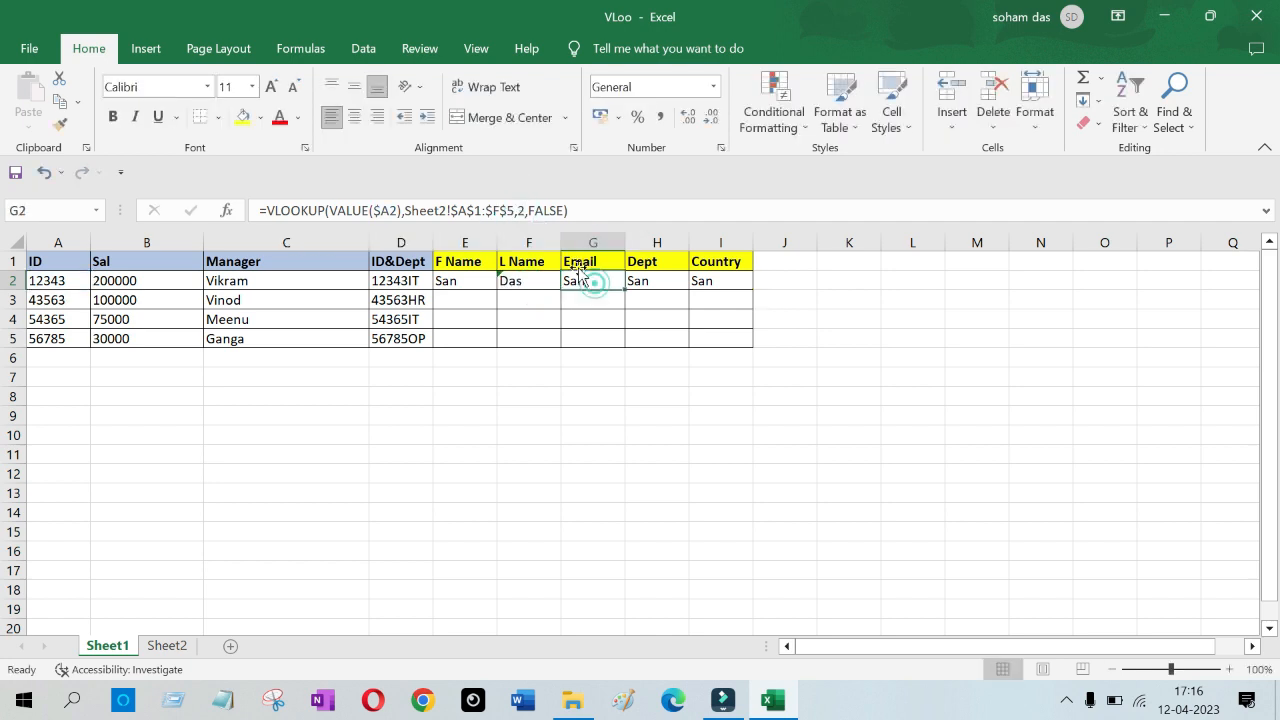
Step: Set the column index number to 3 in the G2 Email VLOOKUP and to 4 in the H2 Dept VLOOKUP
{"action": "left_click", "coordinate": [522, 213]}
{"action": "double_click", "coordinate": [522, 212]}
{"action": "type", "text": "3"}
{"action": "left_click", "coordinate": [630, 279]}
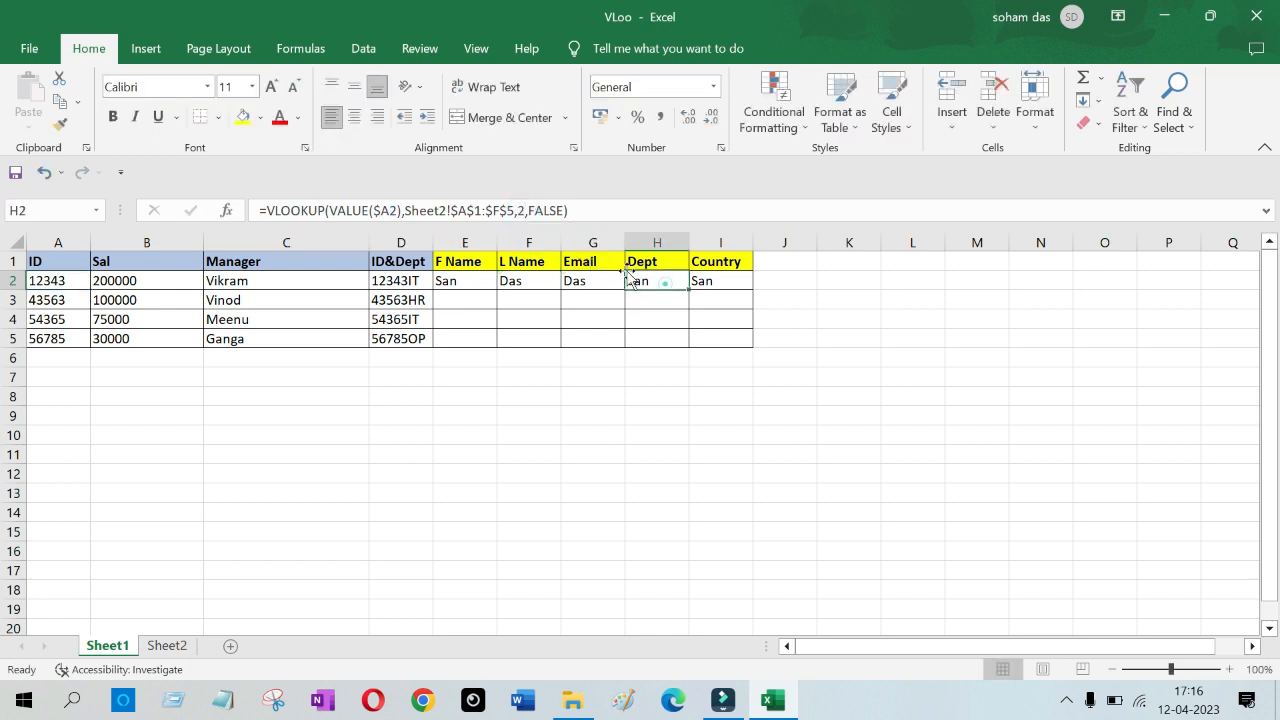
{"action": "left_click", "coordinate": [521, 213]}
{"action": "double_click", "coordinate": [521, 212]}
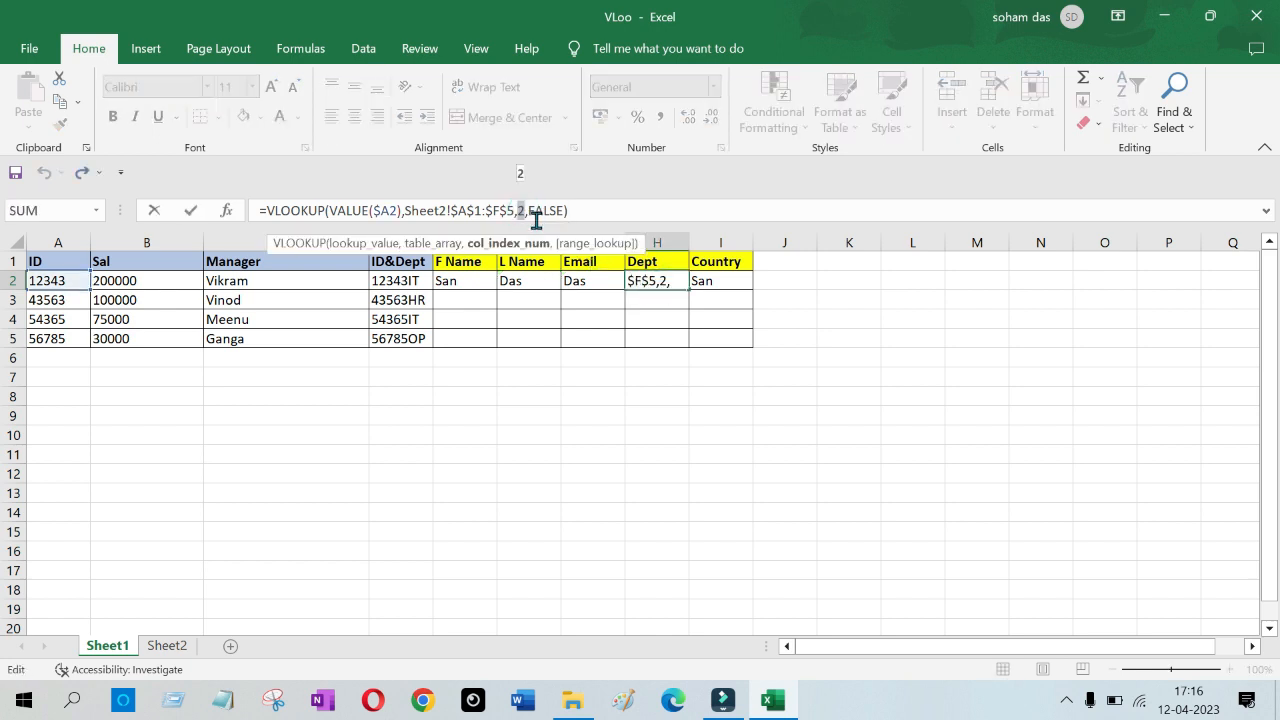
{"action": "type", "text": "4"}
{"action": "left_click", "coordinate": [724, 279]}
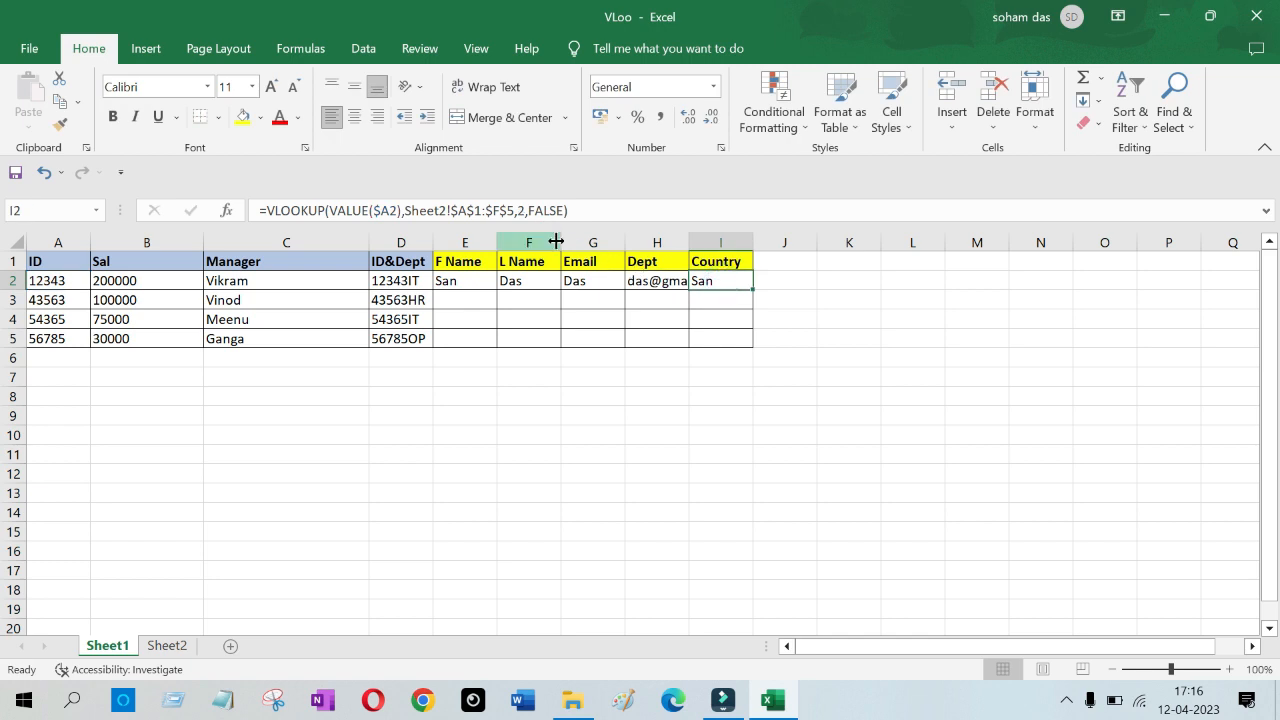
Step: Check the column index used in the G2 Email formula against the column order of the table on Sheet2
{"action": "left_click", "coordinate": [579, 282]}
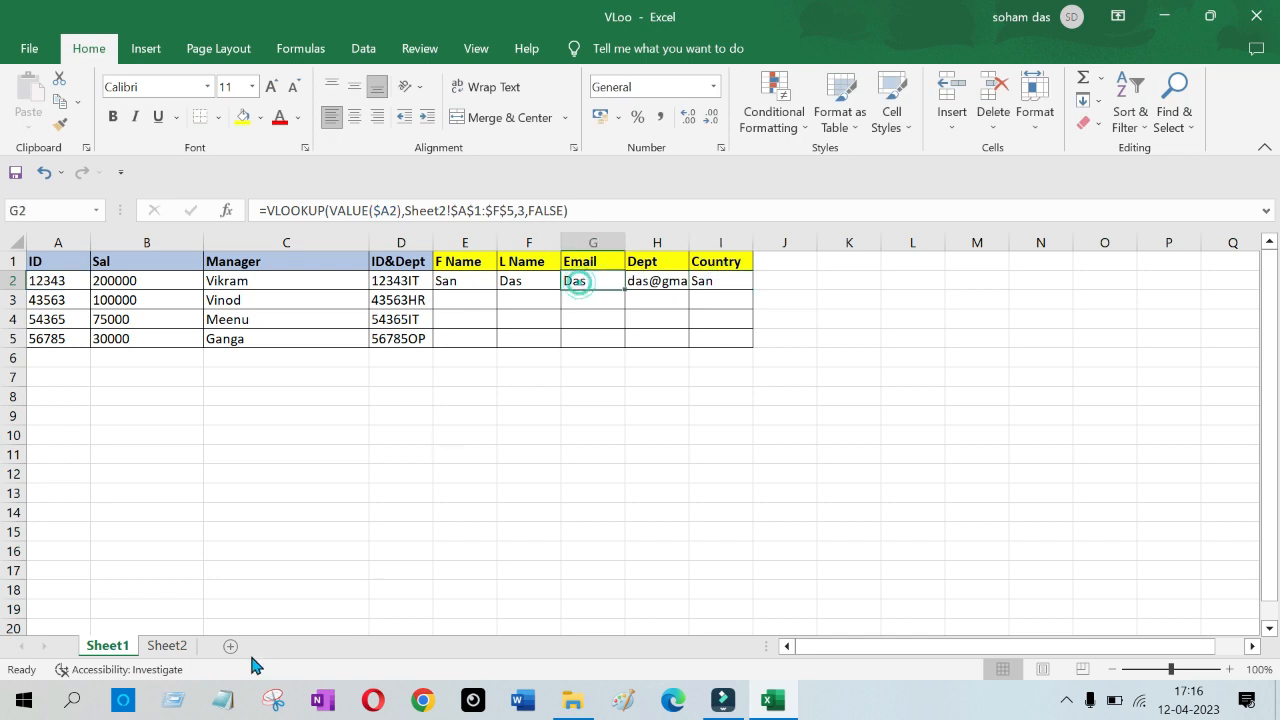
{"action": "left_click", "coordinate": [167, 645]}
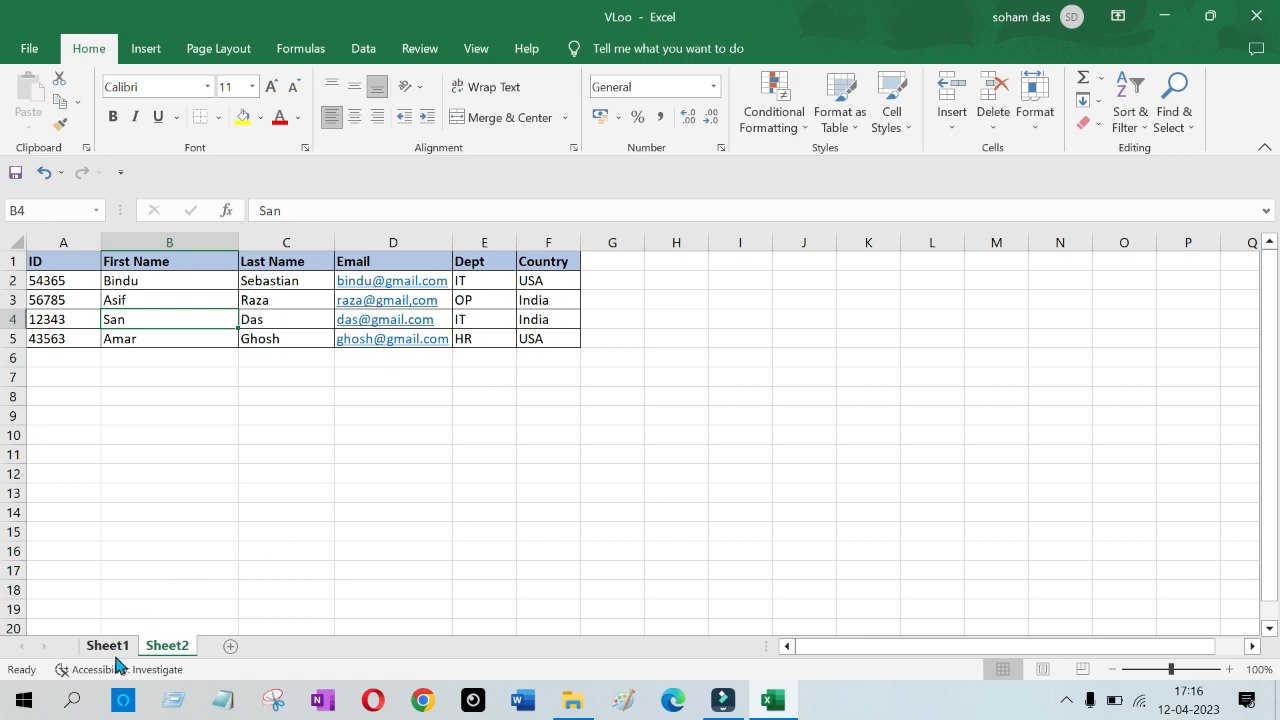
{"action": "left_click", "coordinate": [110, 652]}
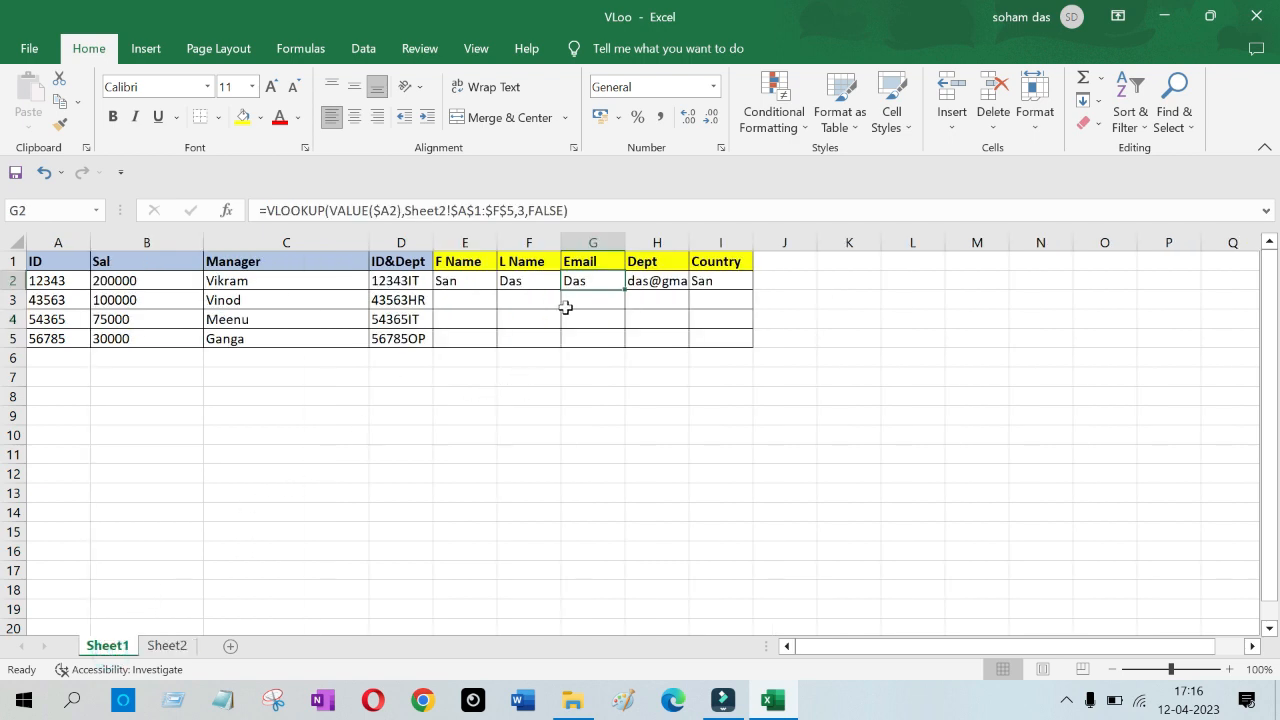
Step: Correct the column index number in the G2 Email VLOOKUP to 4
{"action": "left_click", "coordinate": [535, 283]}
{"action": "left_click", "coordinate": [567, 283]}
{"action": "left_click", "coordinate": [528, 210]}
{"action": "key", "text": "BackSpace"}
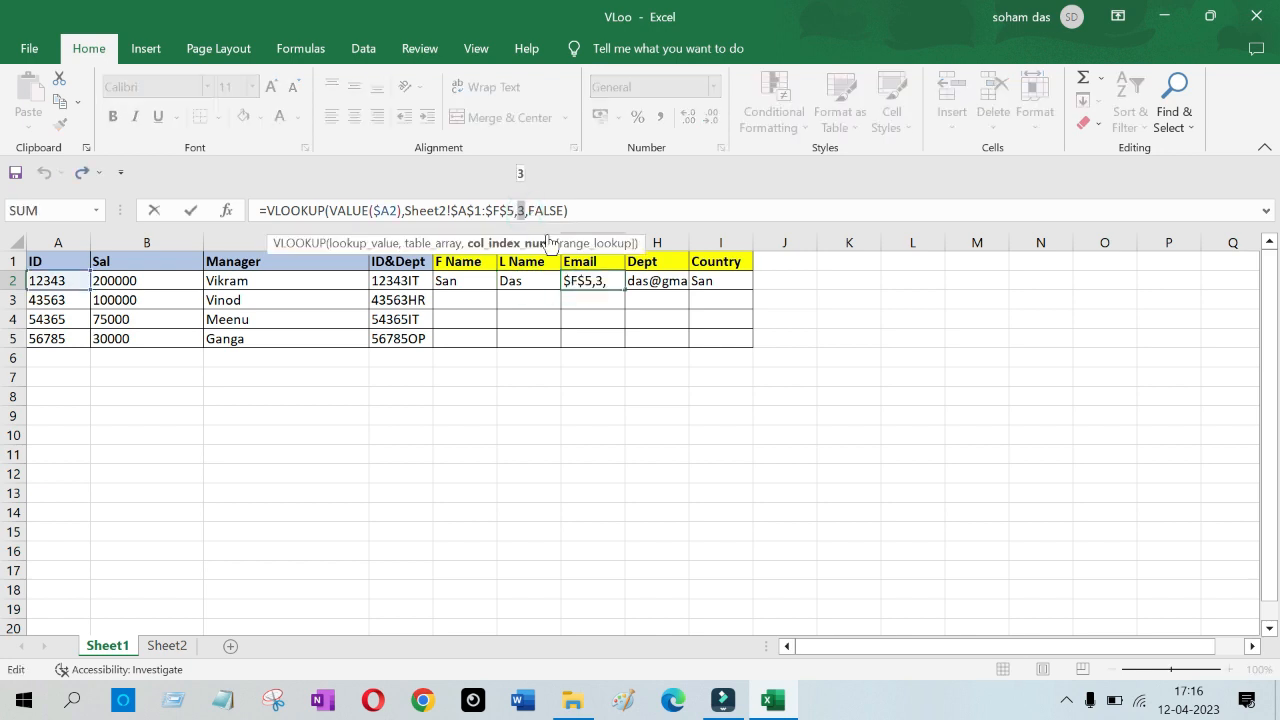
{"action": "type", "text": "4"}
{"action": "left_click", "coordinate": [662, 292]}
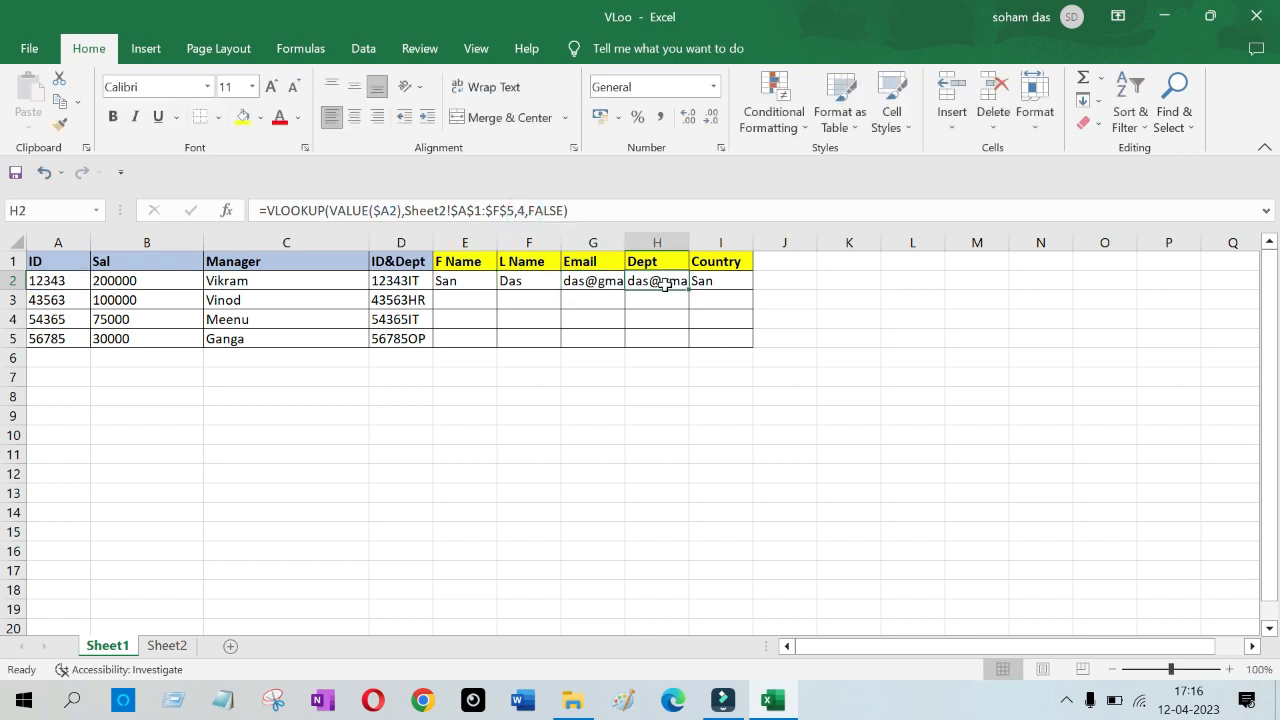
Step: Set the column index number in the H2 Dept VLOOKUP to 5
{"action": "left_click", "coordinate": [521, 211]}
{"action": "key", "text": "BackSpace"}
{"action": "type", "text": "5"}
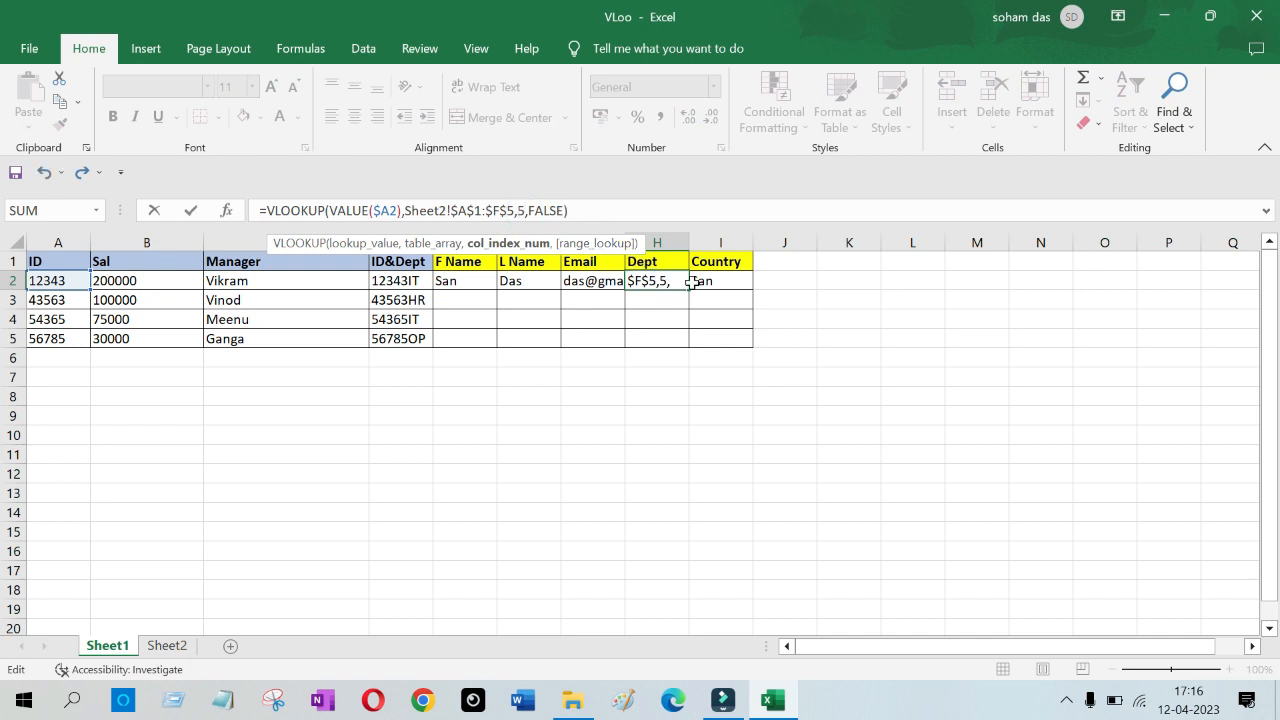
{"action": "left_click", "coordinate": [714, 280]}
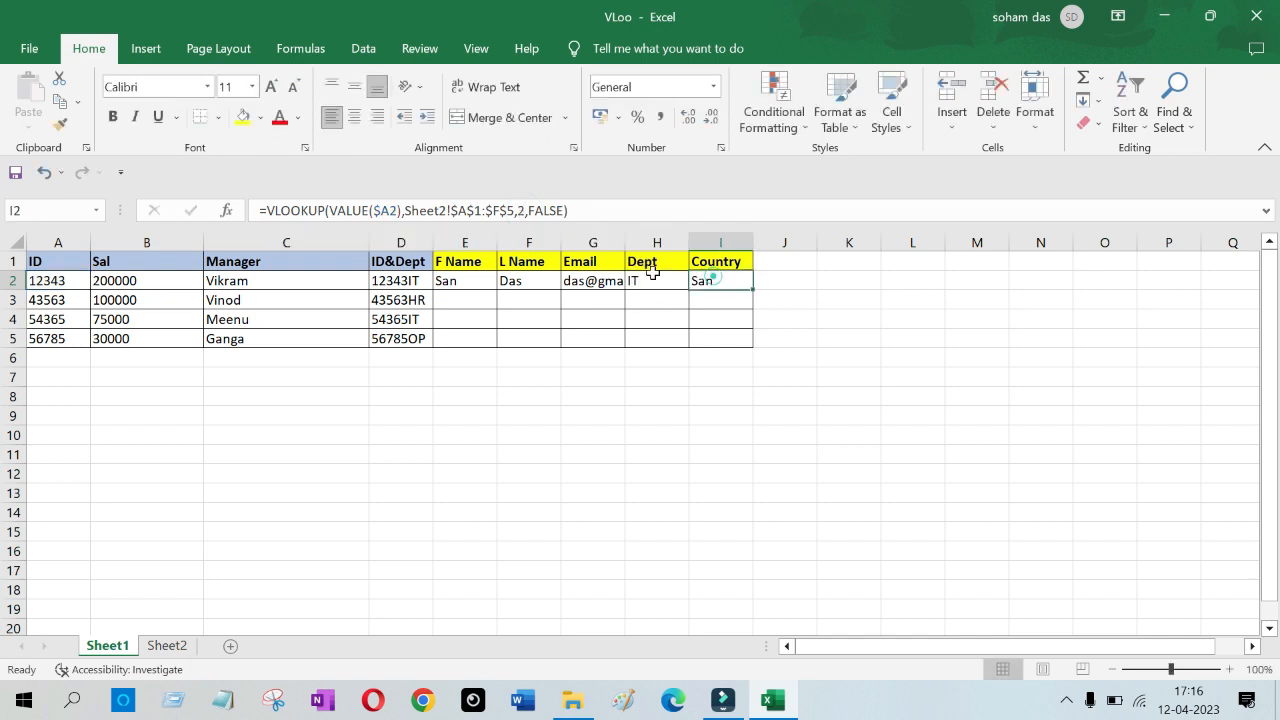
Step: Set the column index number in the I2 Country VLOOKUP to 6
{"action": "left_click", "coordinate": [520, 210]}
{"action": "key", "text": "BackSpace"}
{"action": "type", "text": "6"}
{"action": "left_click", "coordinate": [791, 412]}
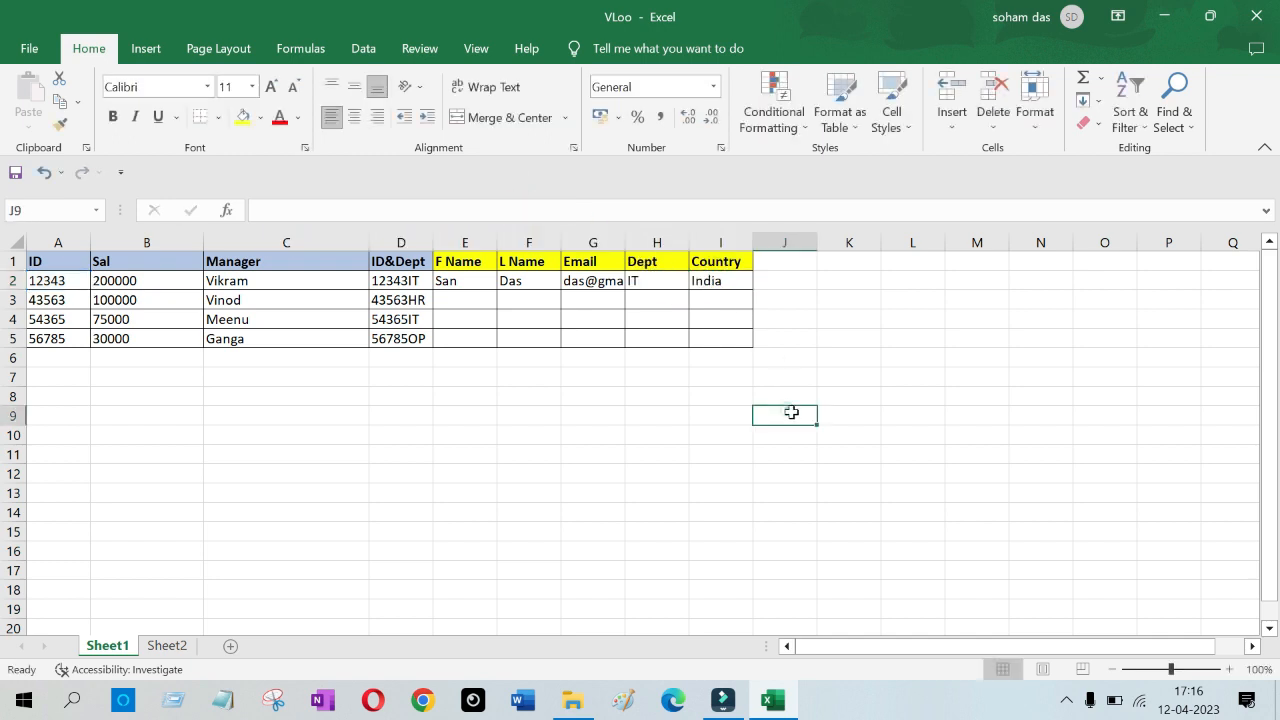
Step: Fill the F Name and L Name formulas from E2 and F2 down to row 5
{"action": "left_click", "coordinate": [484, 288]}
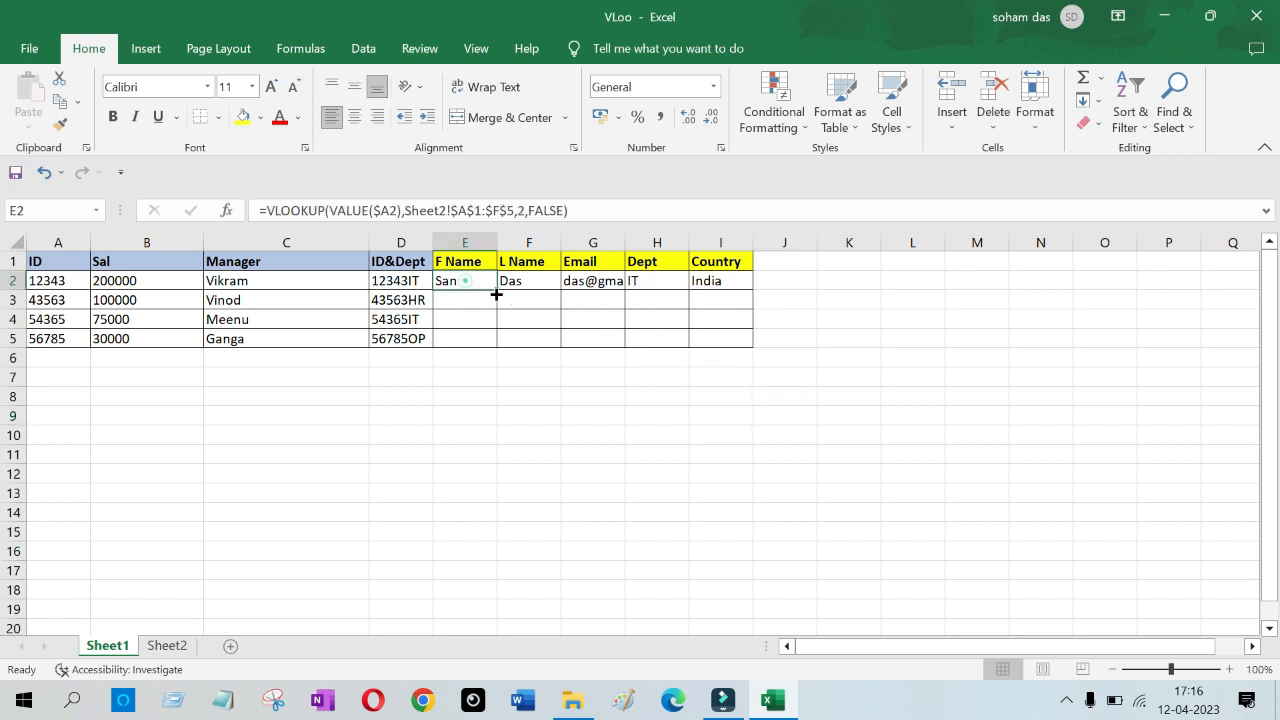
{"action": "left_click_drag", "start_coordinate": [497, 290], "coordinate": [506, 356]}
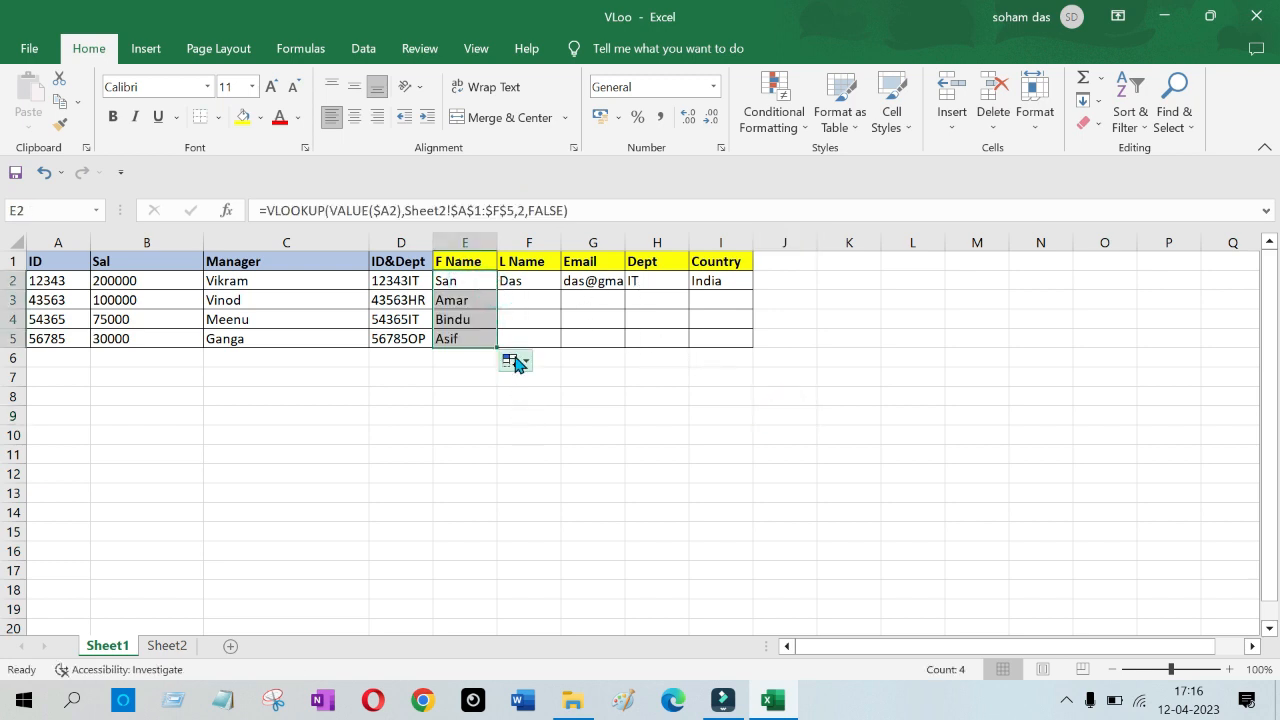
{"action": "left_click", "coordinate": [529, 281]}
{"action": "left_click_drag", "start_coordinate": [560, 293], "coordinate": [562, 350]}
Step: Fill the Email formula from G2 down the column and clear the extra copy in G6
{"action": "left_click", "coordinate": [610, 283]}
{"action": "left_click_drag", "start_coordinate": [623, 292], "coordinate": [624, 362]}
{"action": "left_click", "coordinate": [609, 357]}
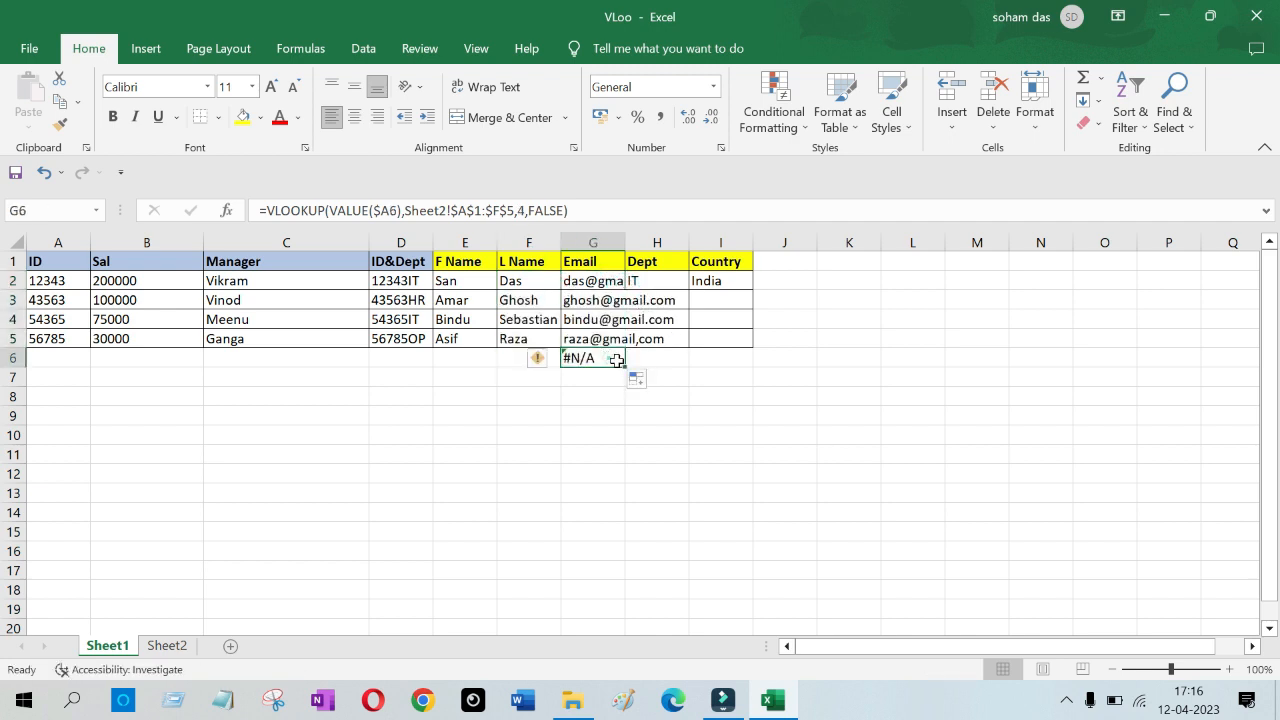
{"action": "key", "text": "Delete"}
Step: Fill the Dept and Country formulas from H2 and I2 down to row 5
{"action": "left_click", "coordinate": [652, 285]}
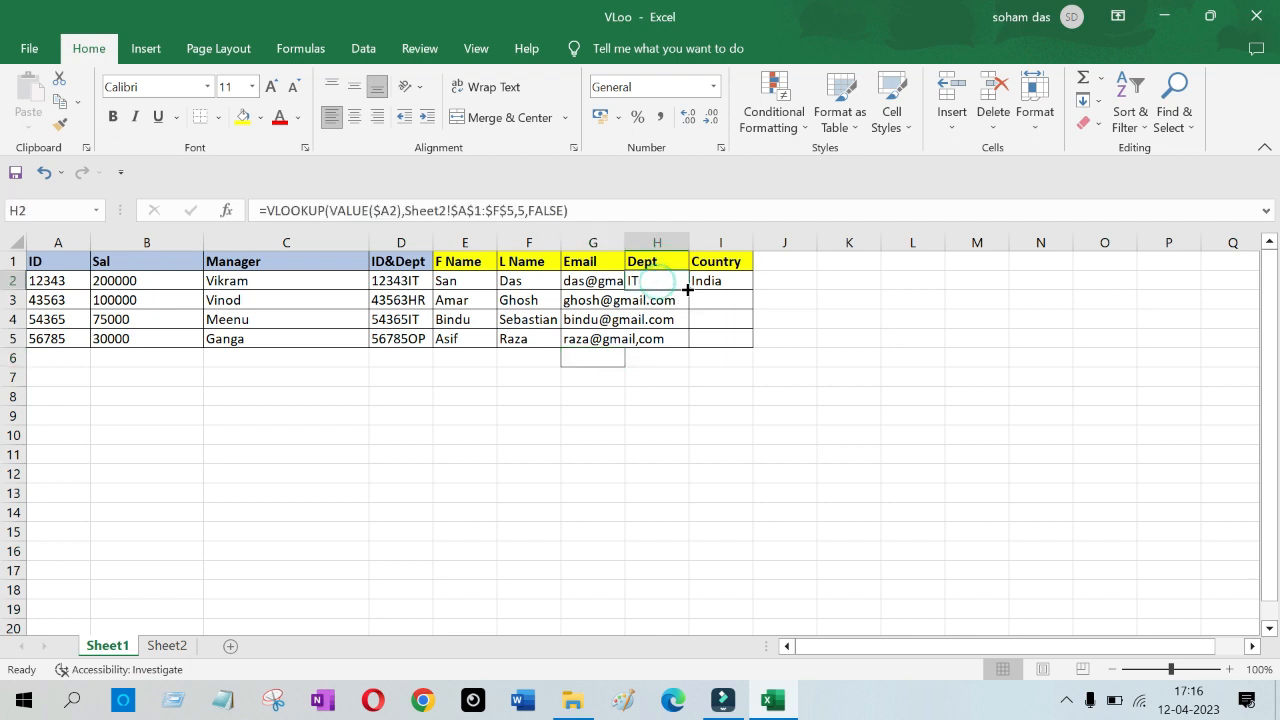
{"action": "left_click_drag", "start_coordinate": [676, 290], "coordinate": [689, 342]}
{"action": "left_click", "coordinate": [733, 290]}
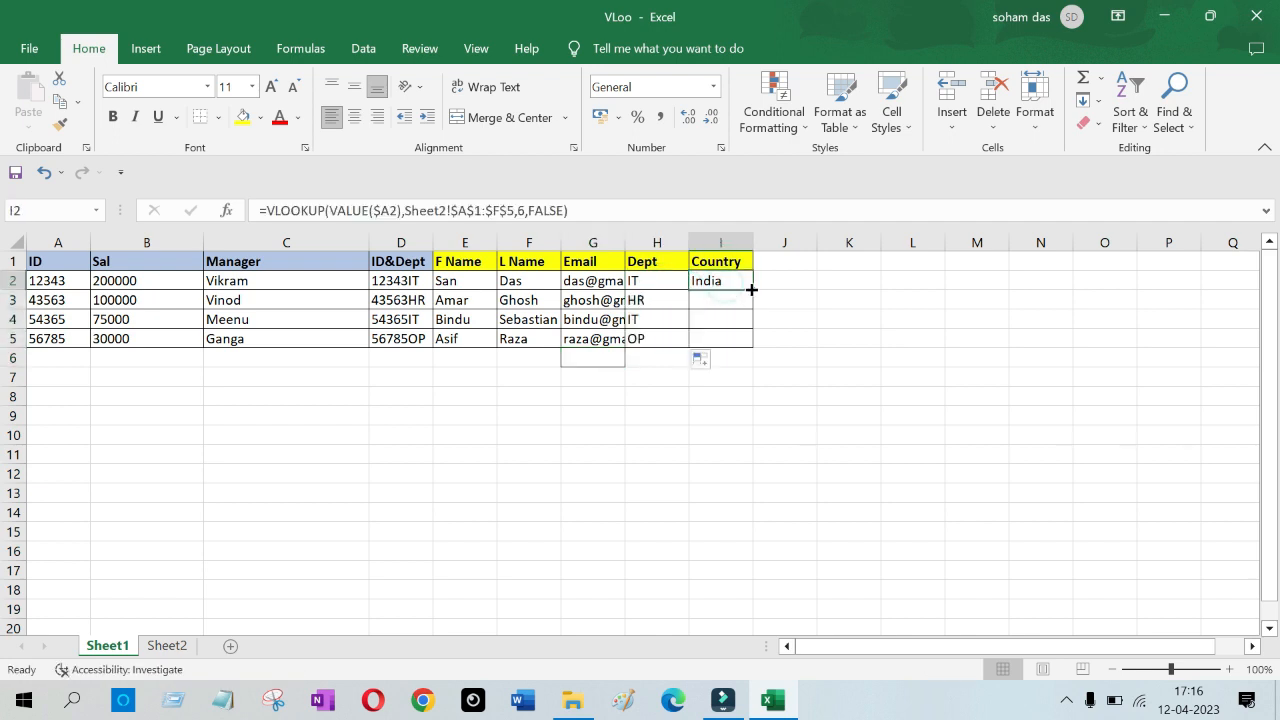
{"action": "left_click_drag", "start_coordinate": [751, 290], "coordinate": [749, 341]}
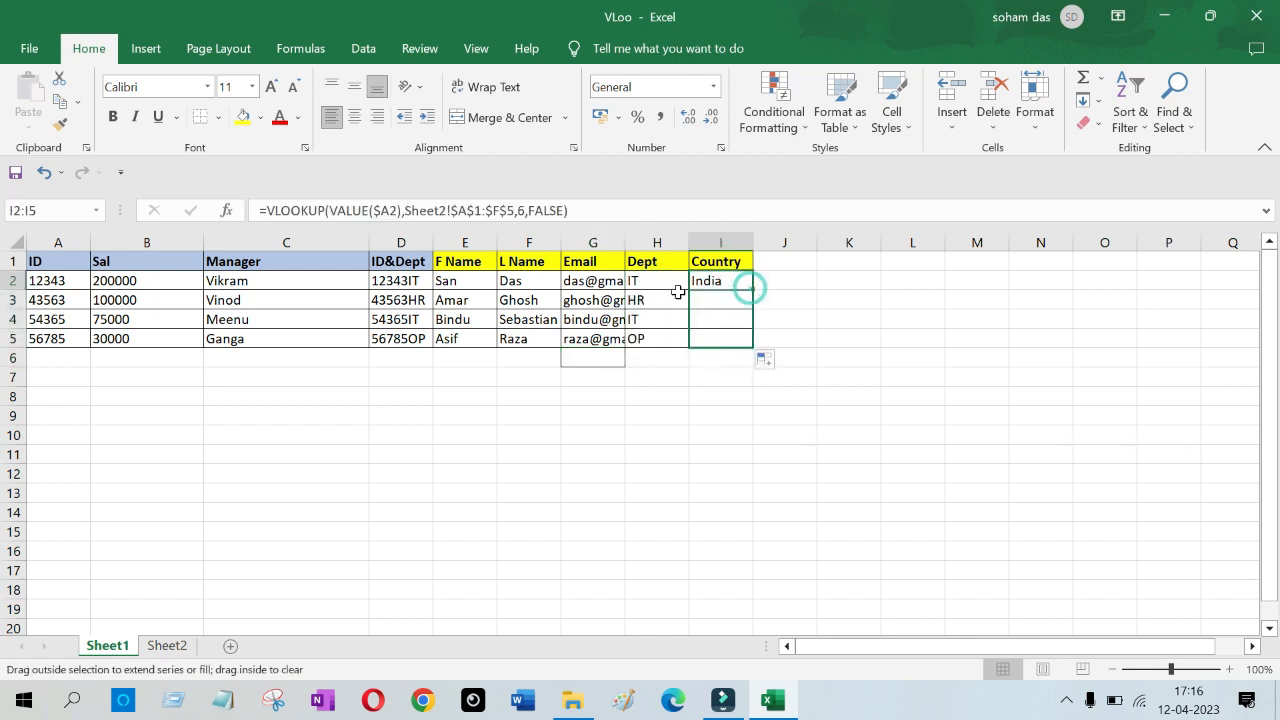
Step: Autofit the width of the Email column G to its contents
{"action": "double_click", "coordinate": [616, 242]}
{"action": "left_click", "coordinate": [627, 468]}
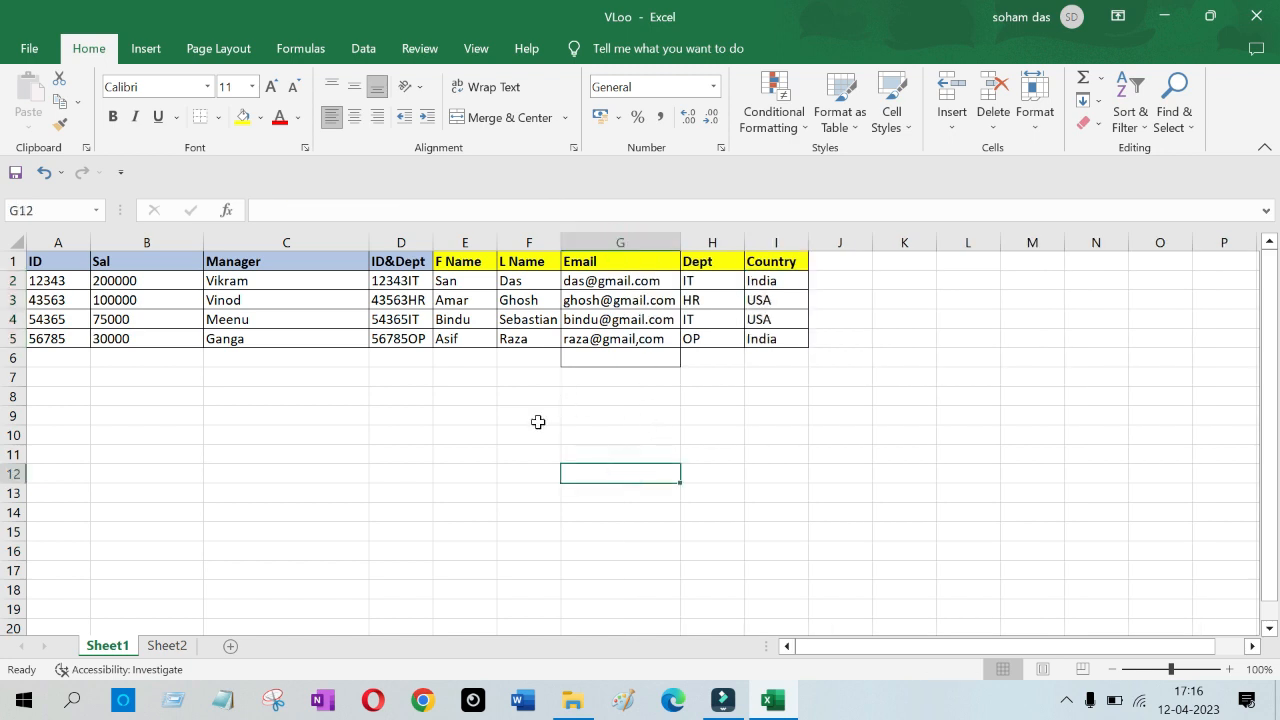
{"action": "left_click", "coordinate": [537, 455]}
{"action": "left_click", "coordinate": [933, 333]}
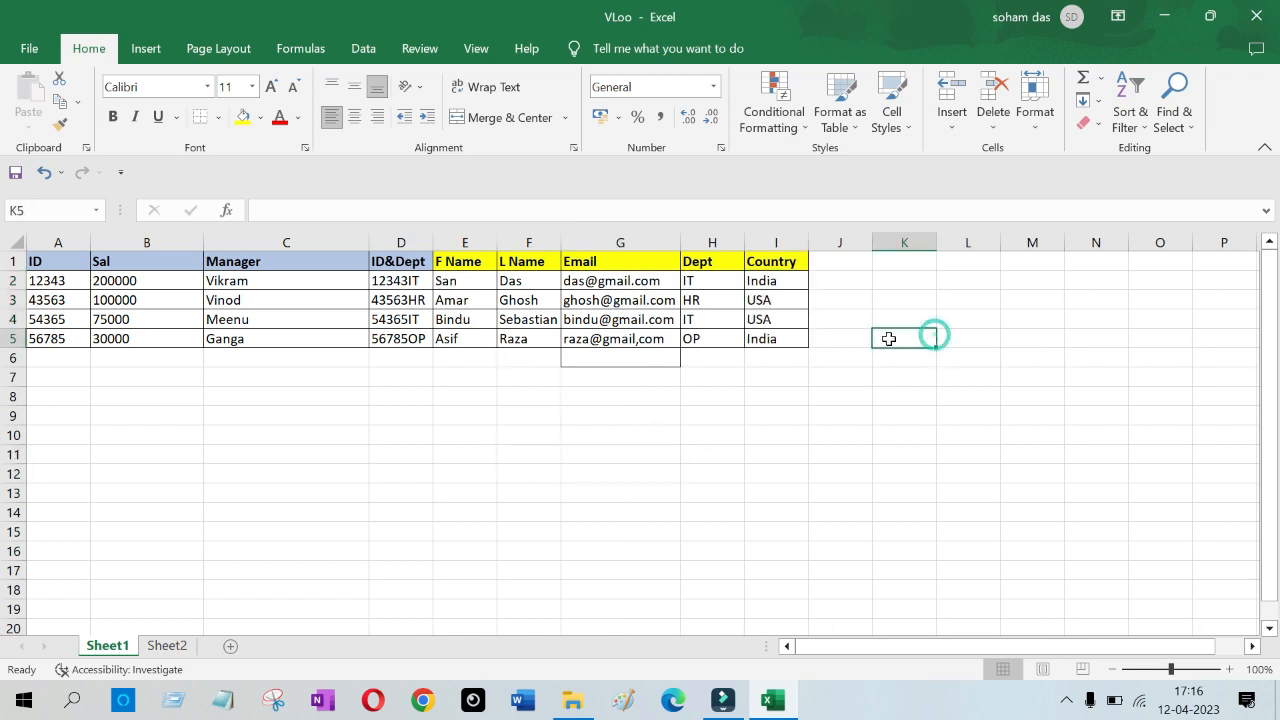
Step: Examine the ID formula in A2 and the VALUE-wrapped lookup value and table array in the E2 VLOOKUP
{"action": "left_click", "coordinate": [455, 281]}
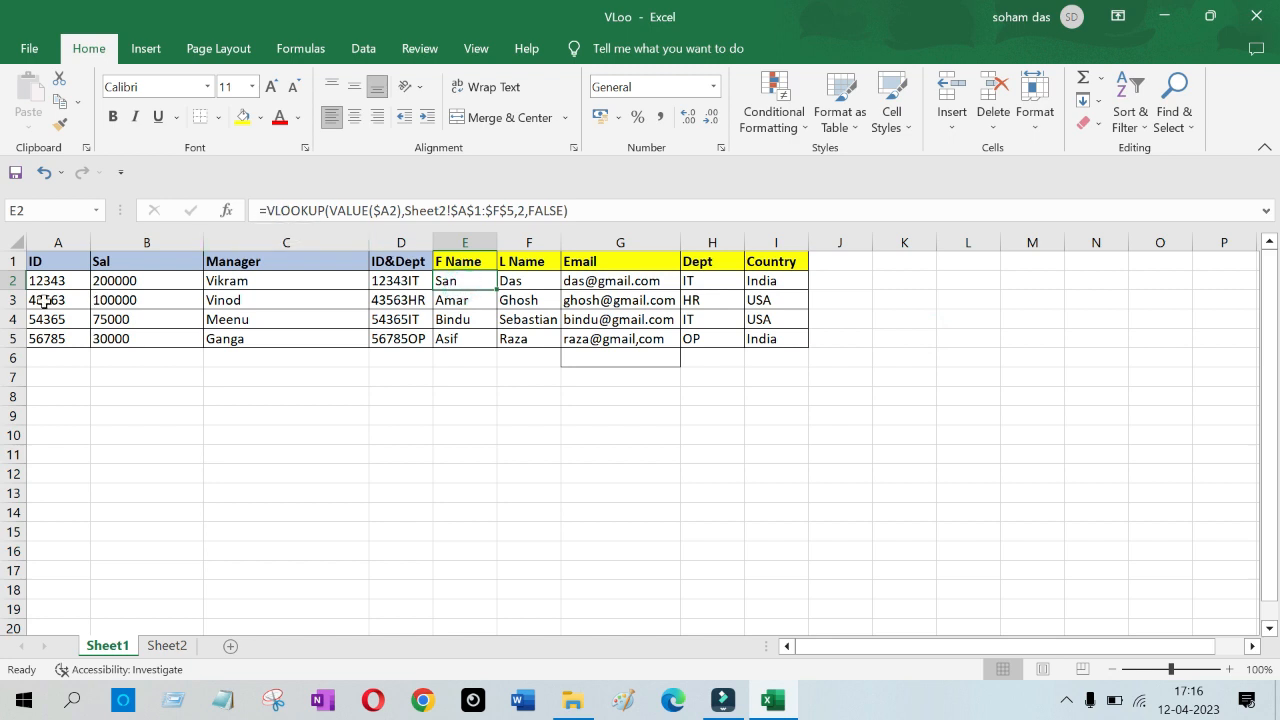
{"action": "left_click", "coordinate": [72, 452]}
{"action": "left_click", "coordinate": [59, 282]}
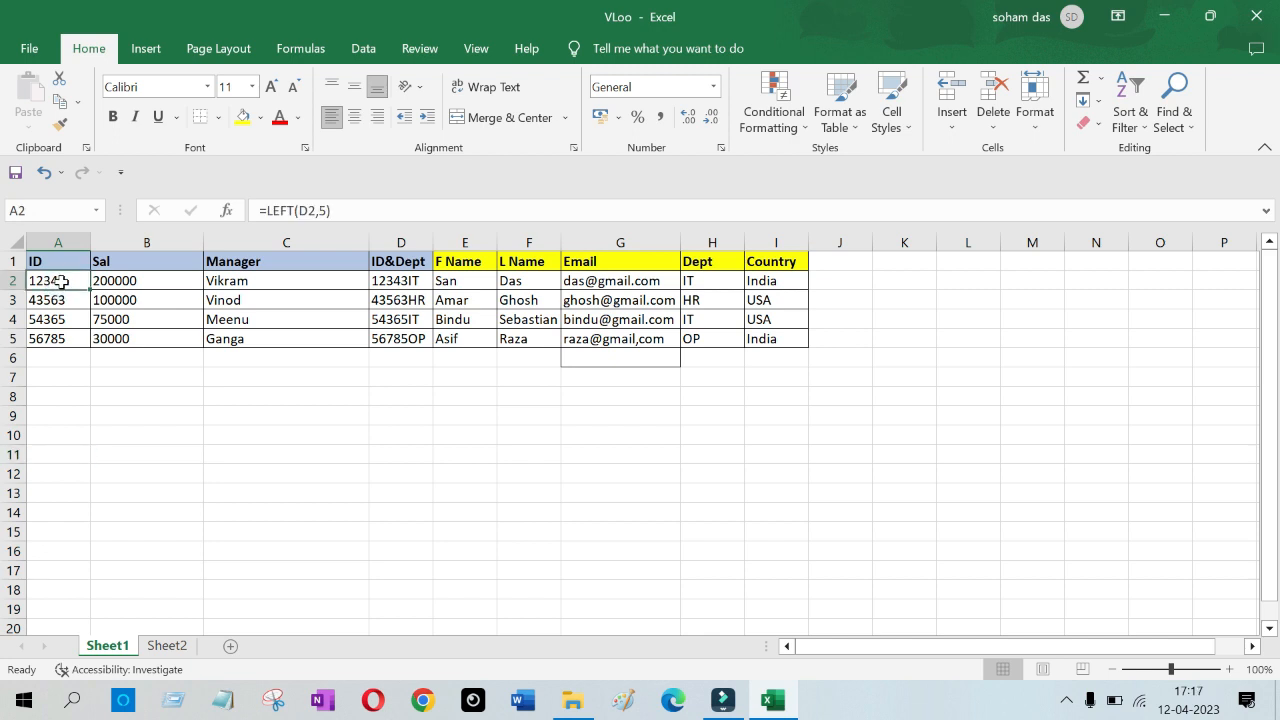
{"action": "left_click", "coordinate": [453, 282]}
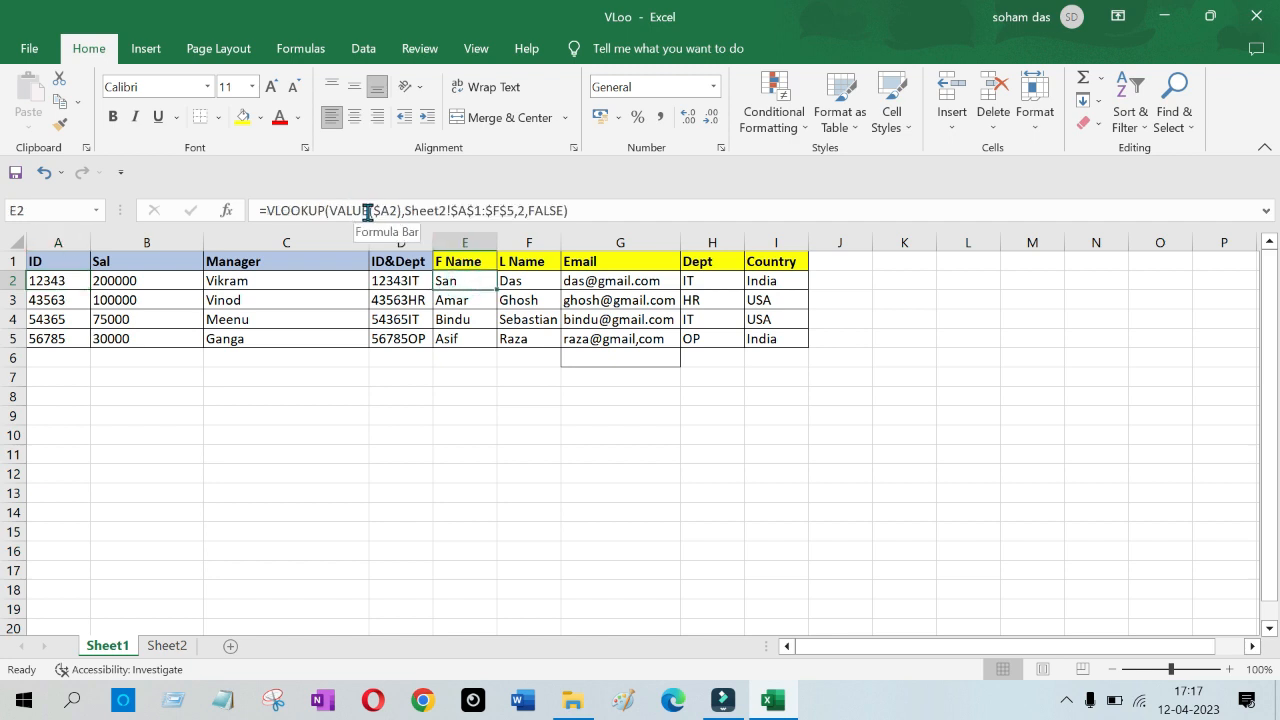
{"action": "left_click_drag", "start_coordinate": [367, 213], "coordinate": [329, 211]}
{"action": "left_click", "coordinate": [403, 210]}
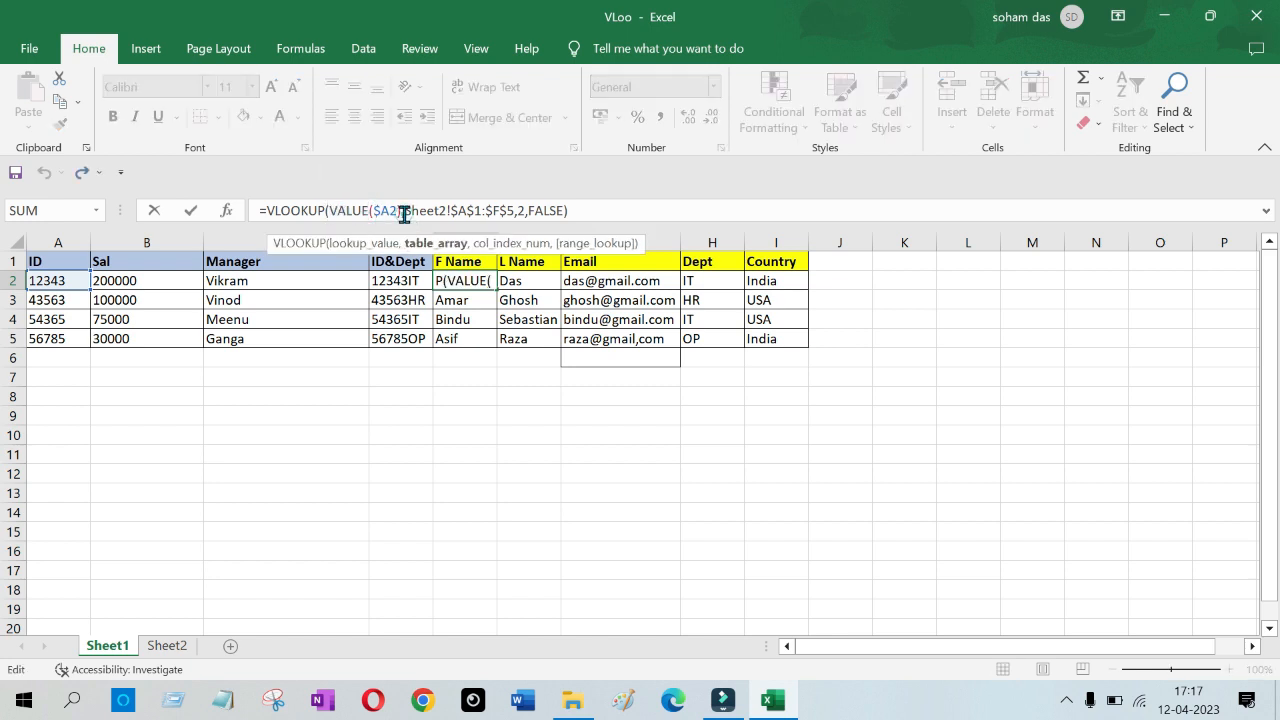
{"action": "left_click", "coordinate": [458, 210]}
{"action": "left_click", "coordinate": [603, 451]}
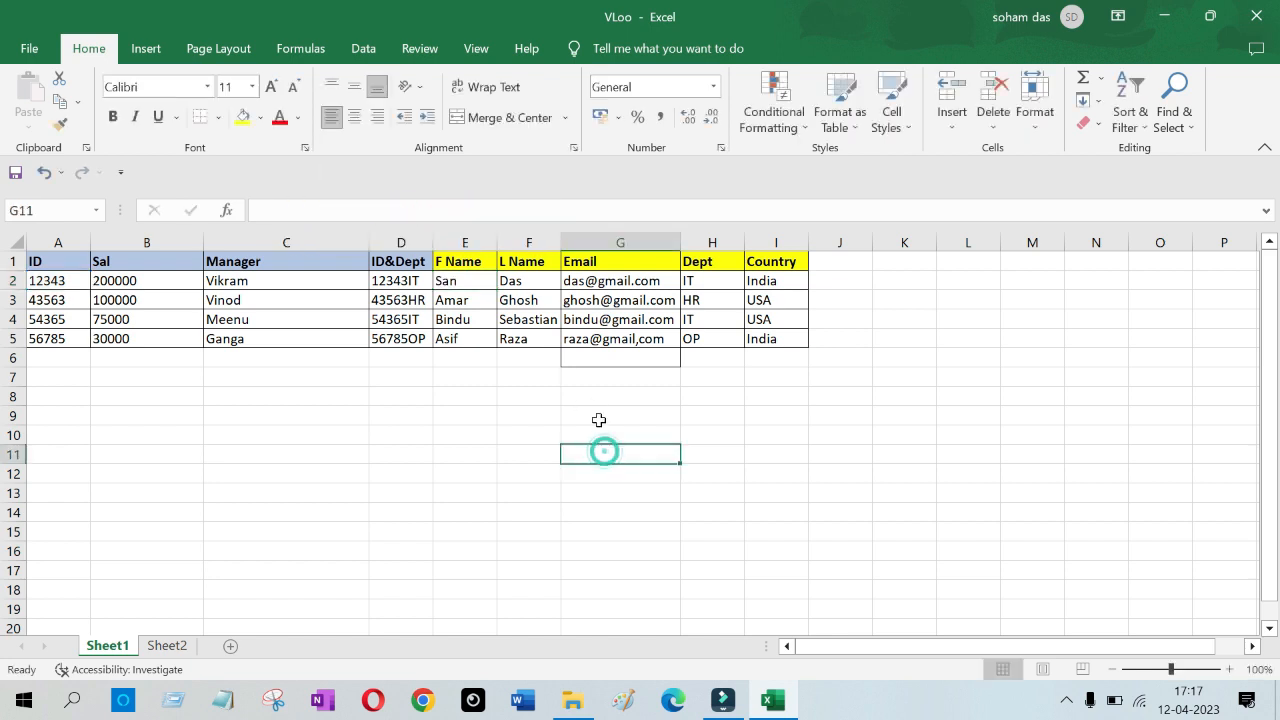
{"action": "left_click", "coordinate": [531, 282]}
{"action": "left_click", "coordinate": [541, 434]}
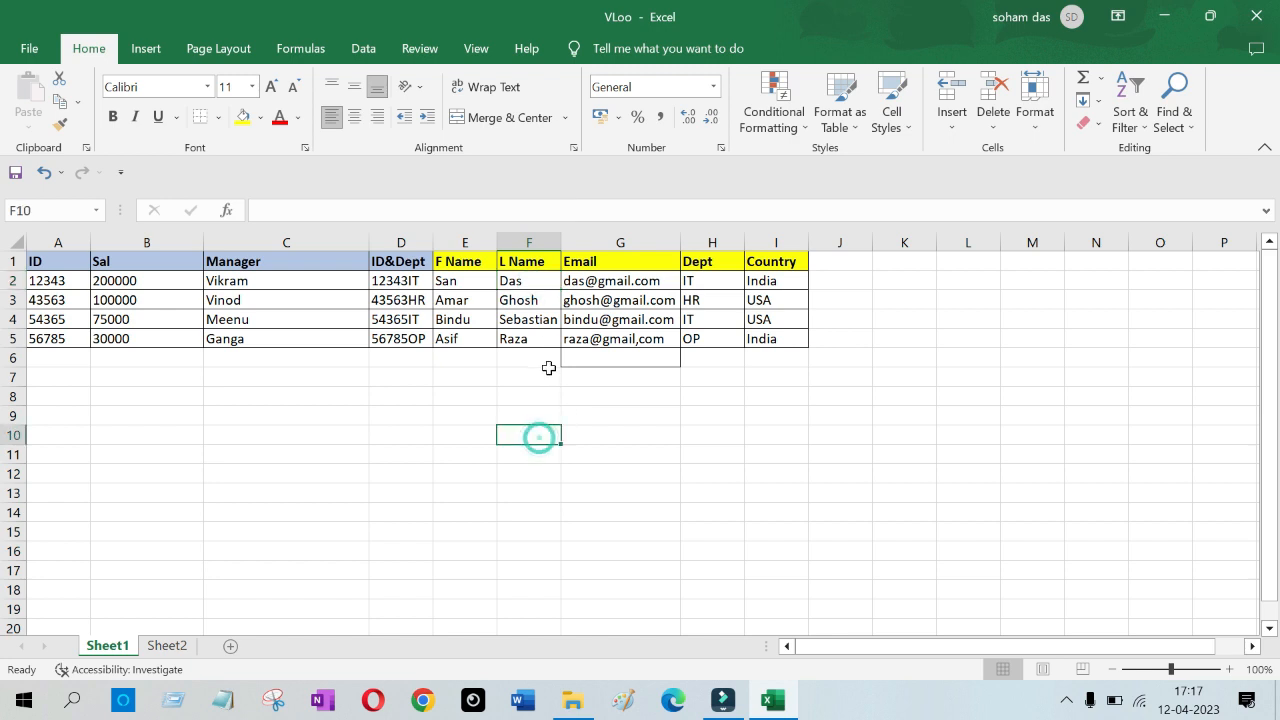
{"action": "left_click", "coordinate": [583, 429]}
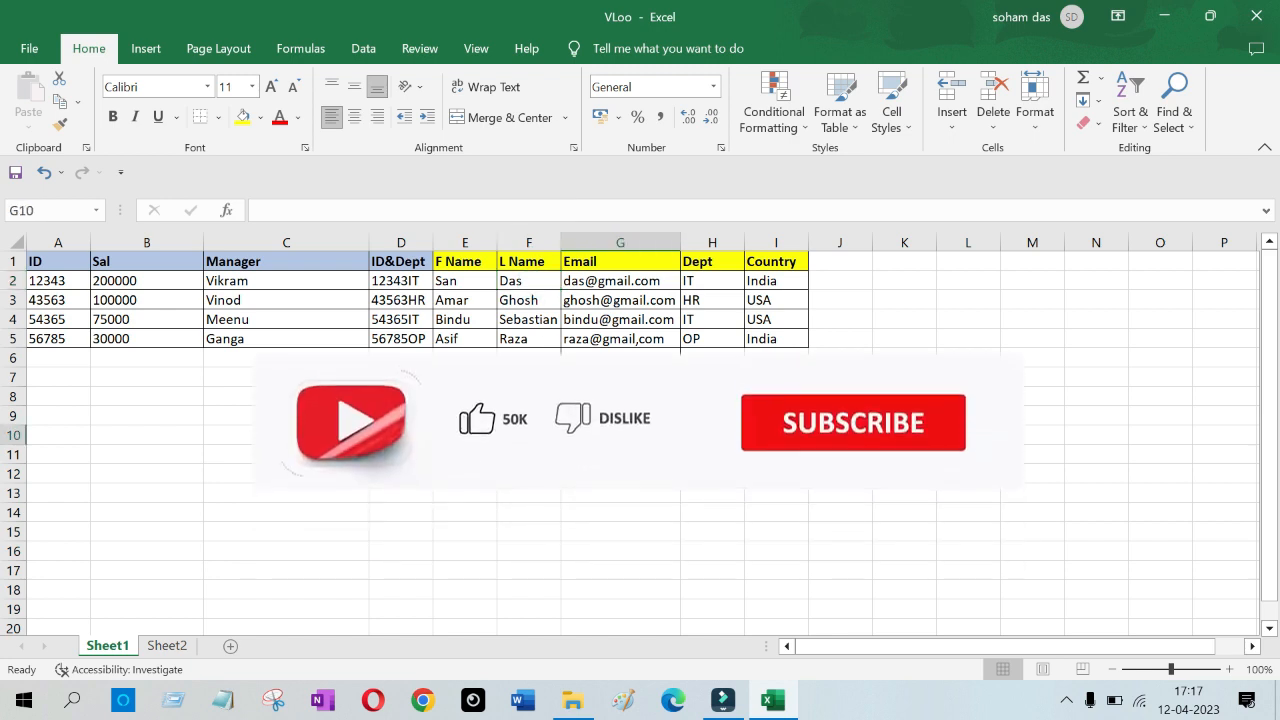